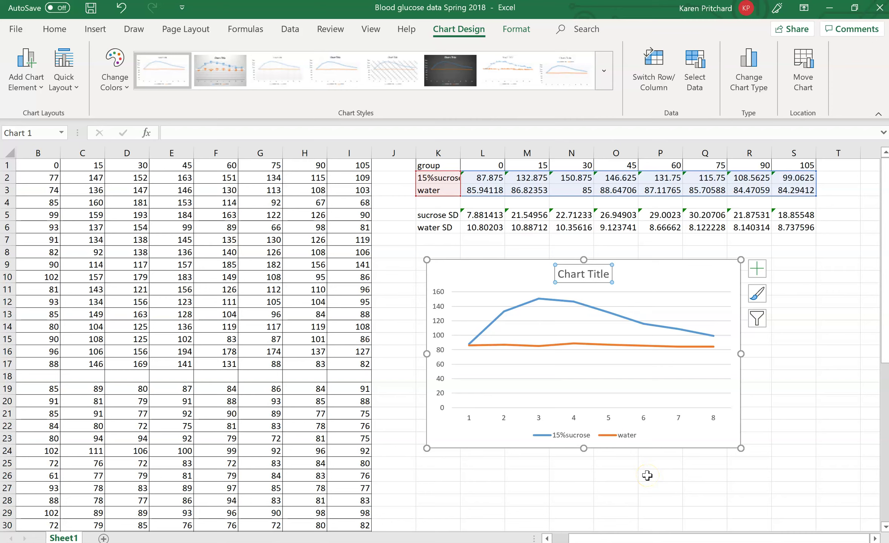
Step: Delete the 'Chart Title' placeholder from the glucose line chart
click(583, 282)
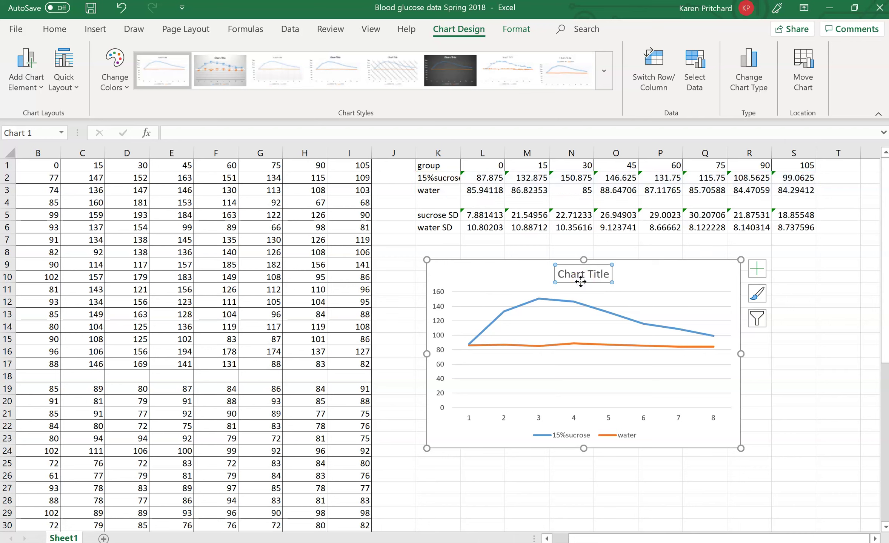
key(Delete)
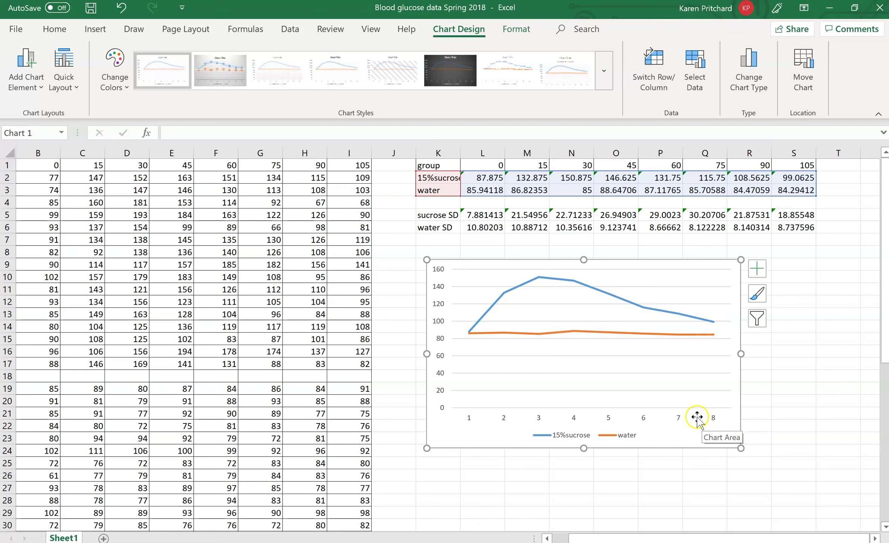
click(682, 418)
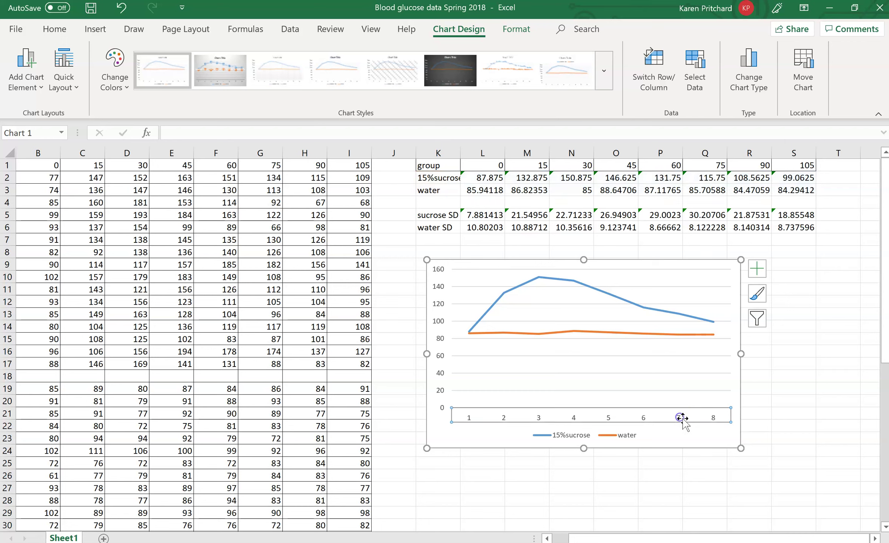
click(687, 441)
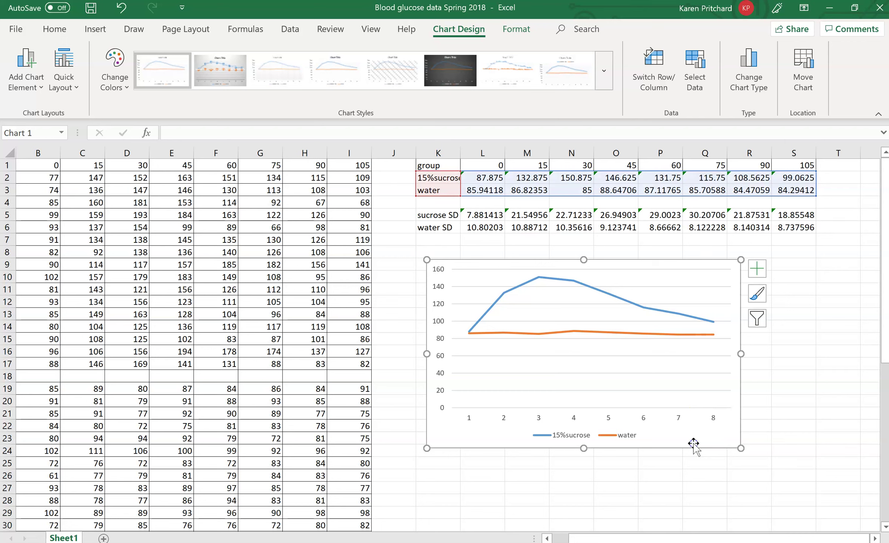
click(677, 419)
click(682, 414)
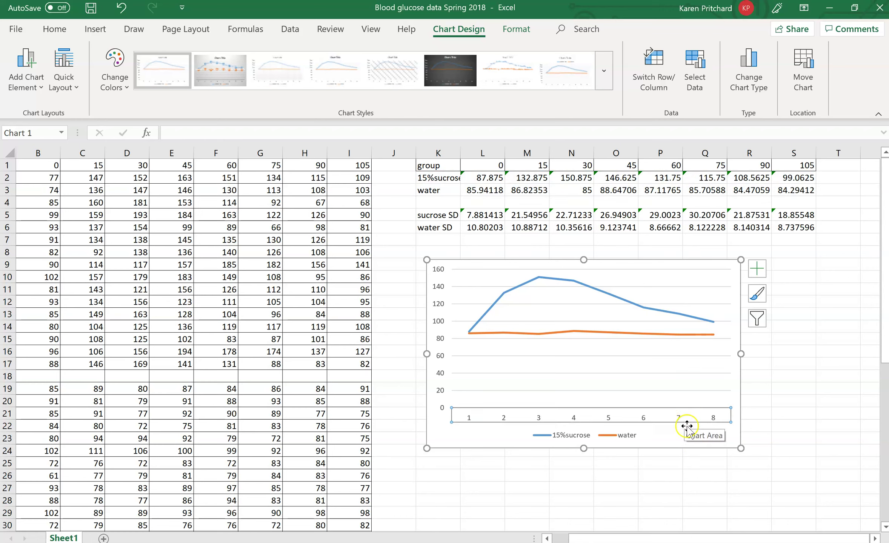
click(690, 441)
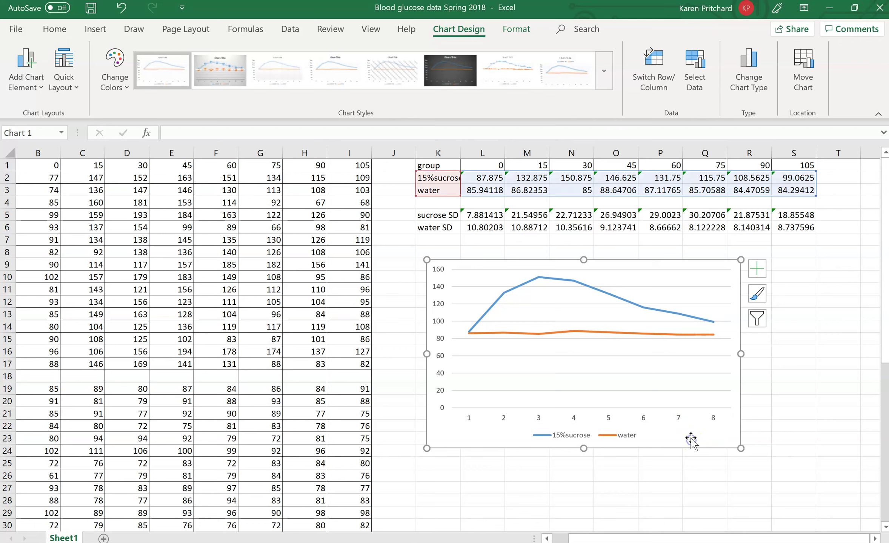
click(679, 419)
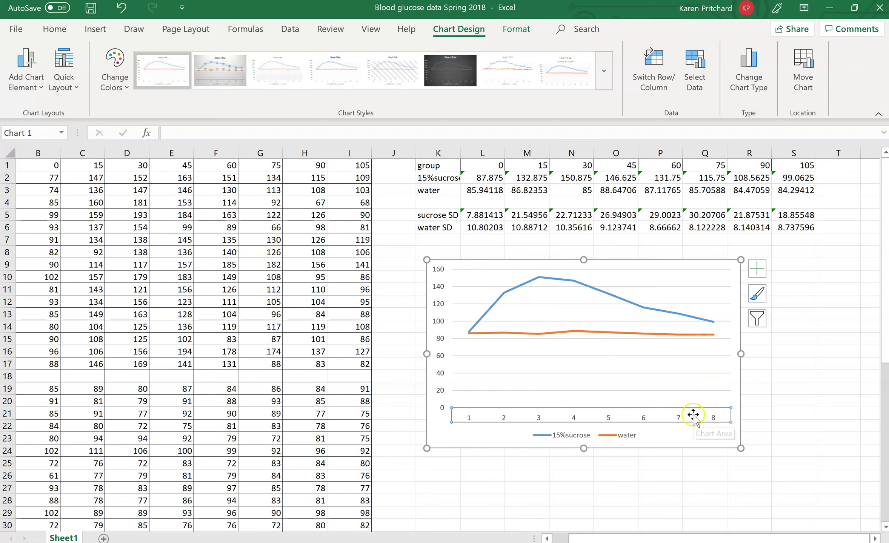
right_click(690, 417)
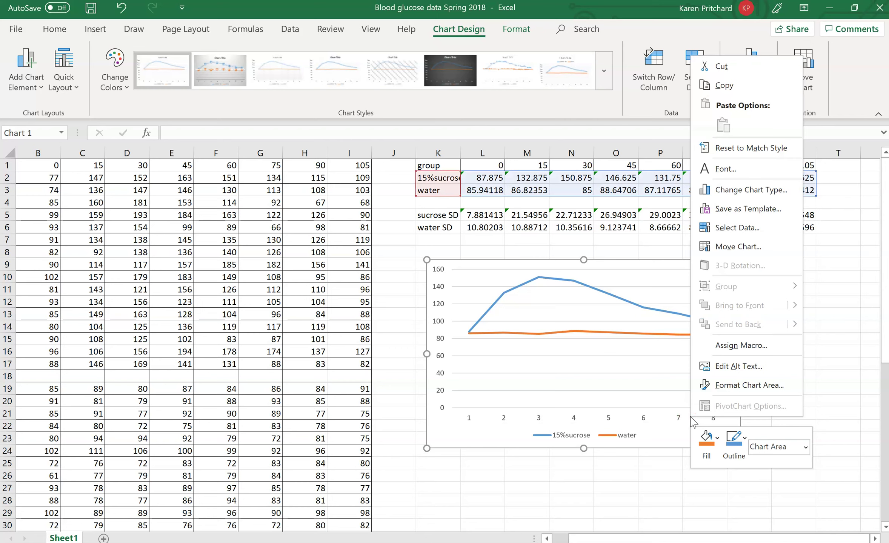
Step: Set the horizontal axis labels to the time points in L1:S1 (0, 15 … 105)
click(734, 231)
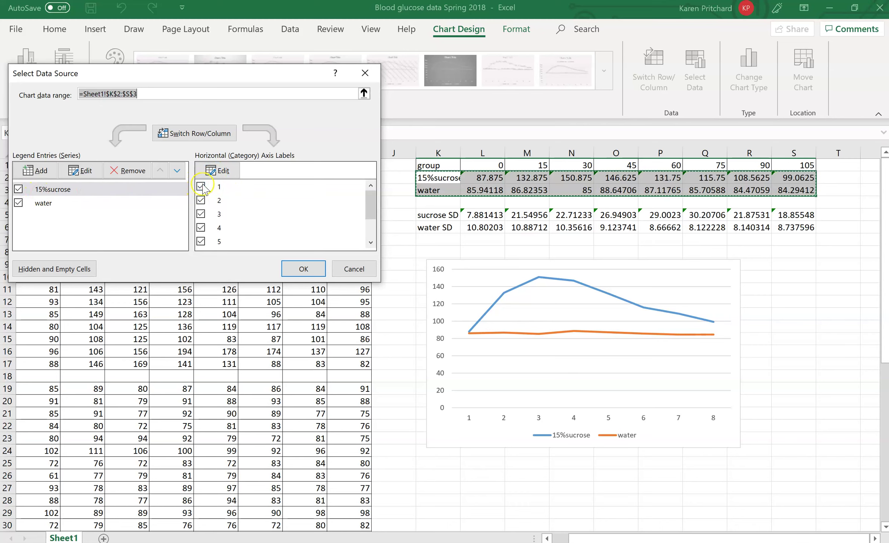
click(217, 175)
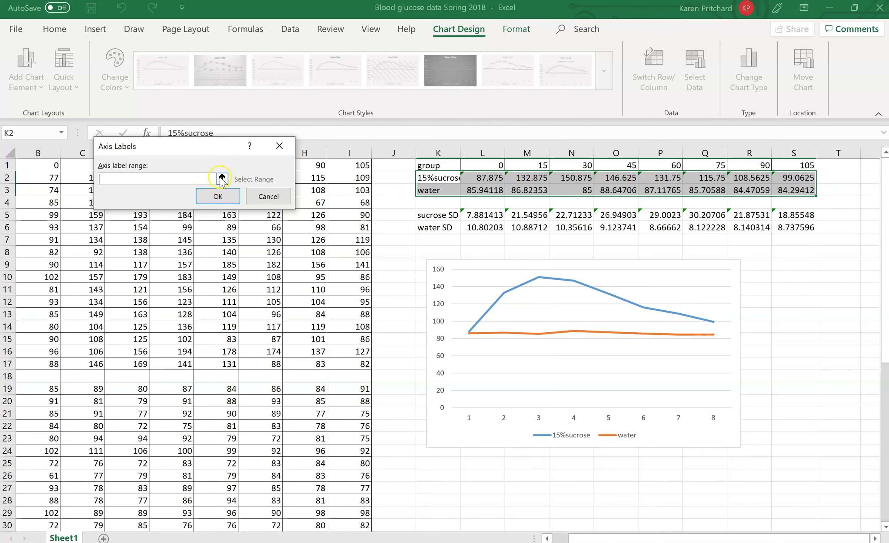
click(221, 179)
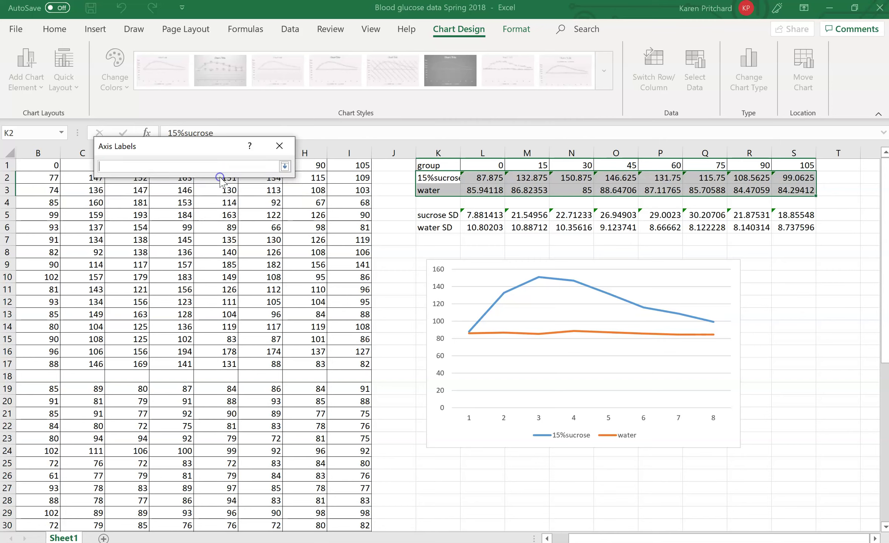
click(283, 166)
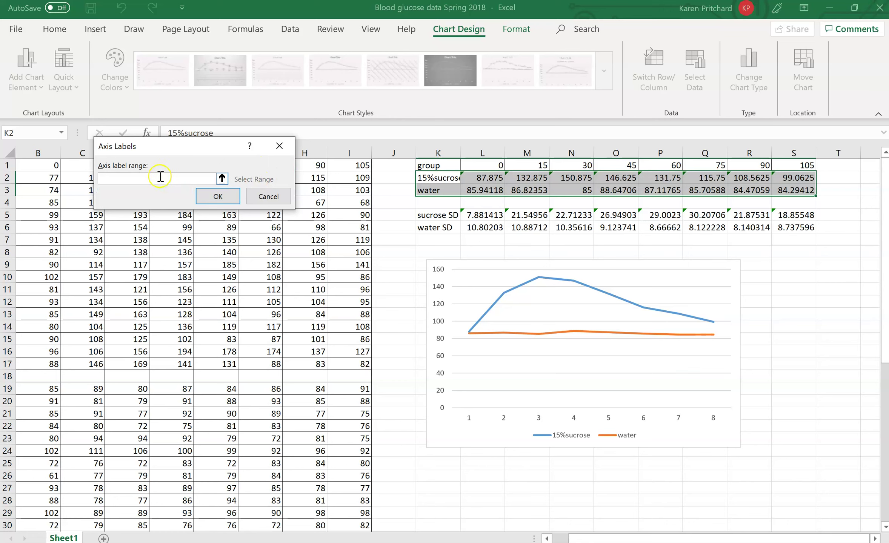
click(484, 166)
drag(485, 166, 786, 171)
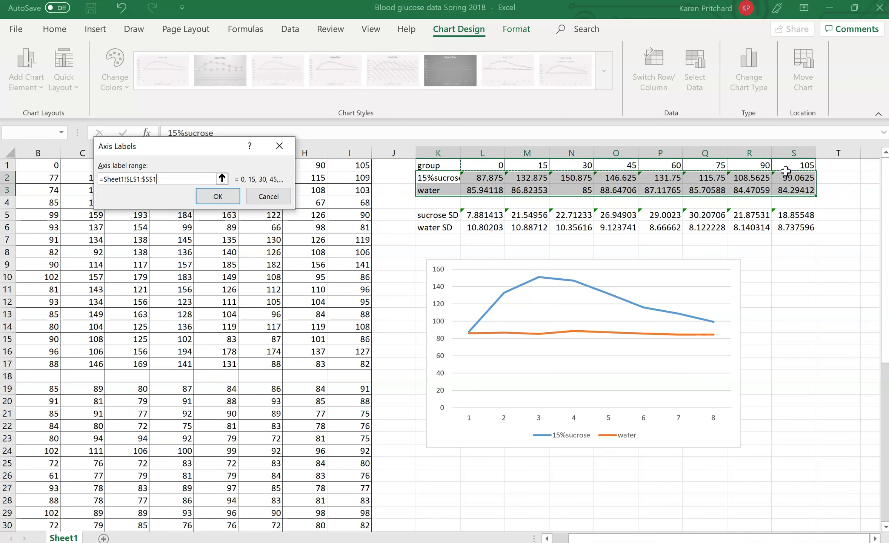
click(216, 195)
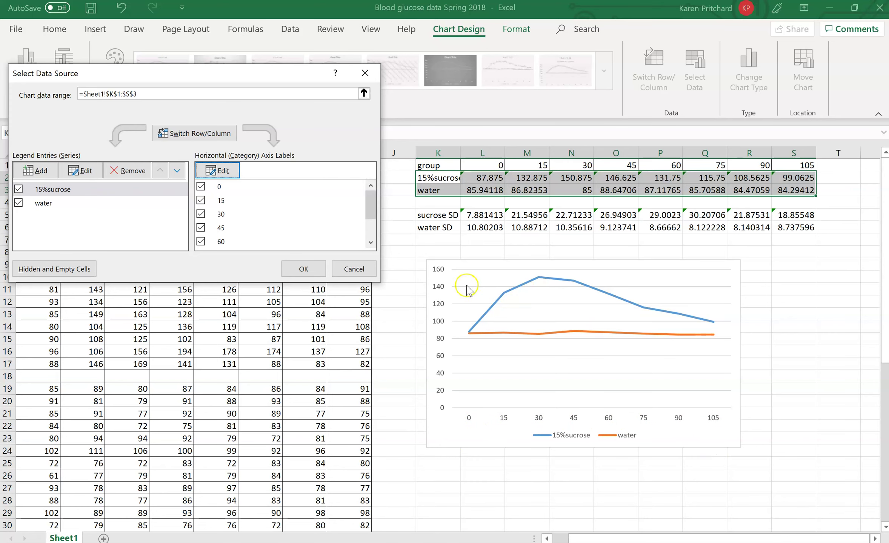
click(298, 267)
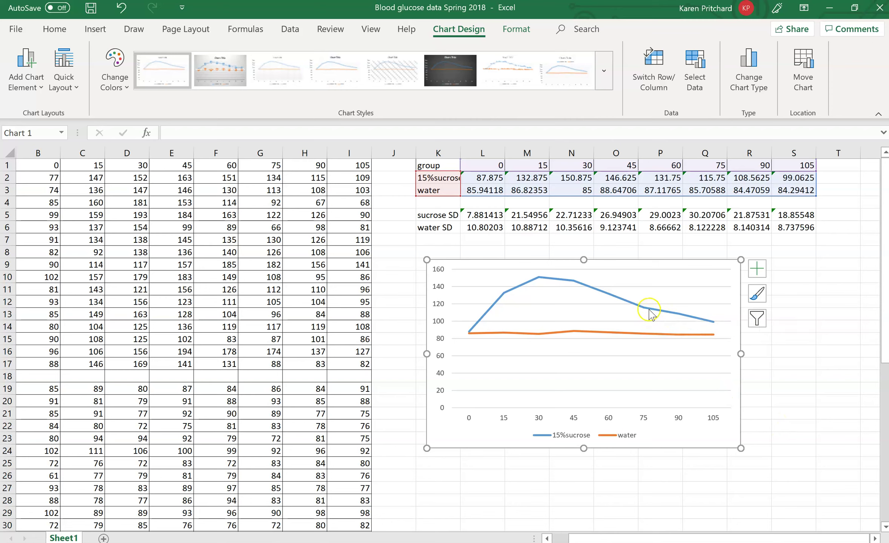
Step: Turn on error bars for the 15%sucrose series and show the error bar type choices
mouse_move(649, 310)
mouse_move(623, 298)
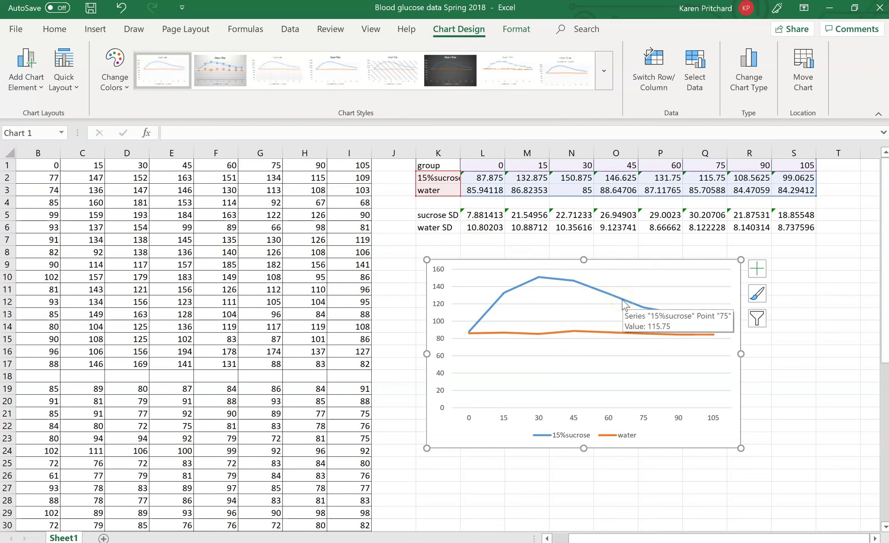
click(623, 300)
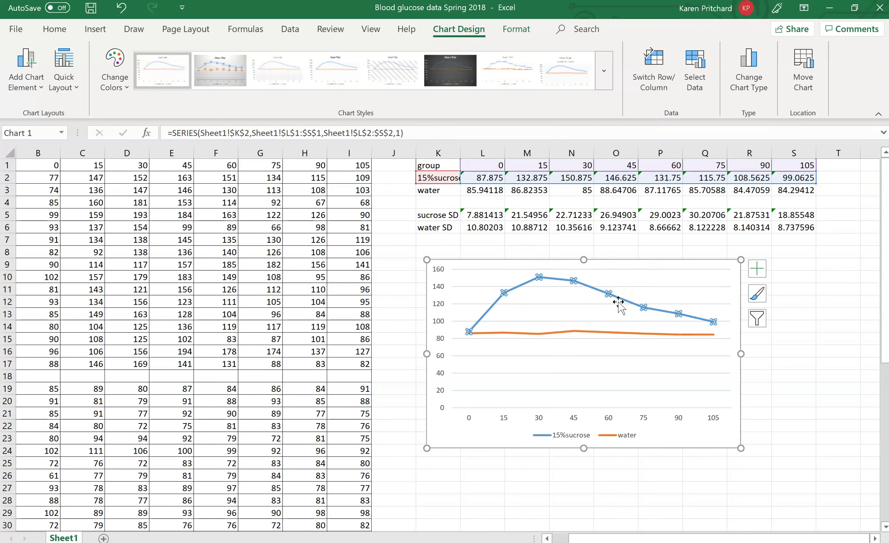
click(645, 310)
mouse_move(643, 307)
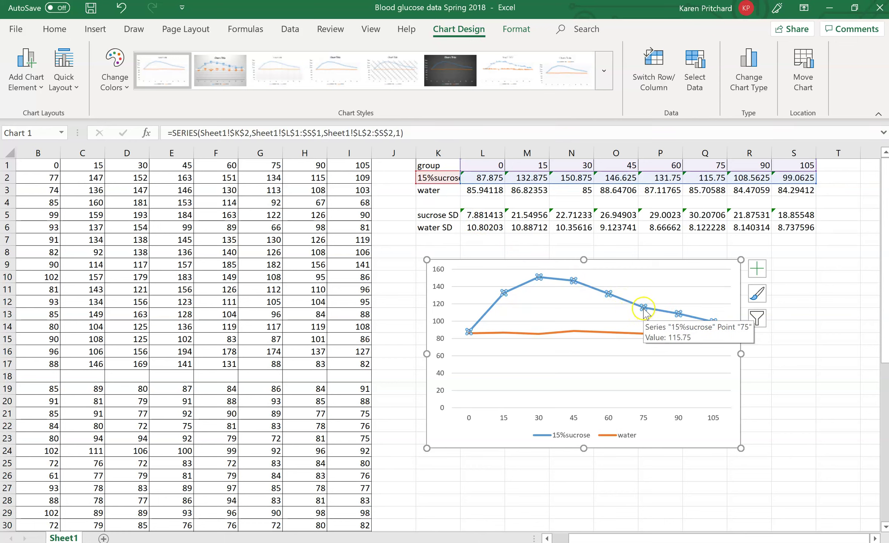
click(757, 270)
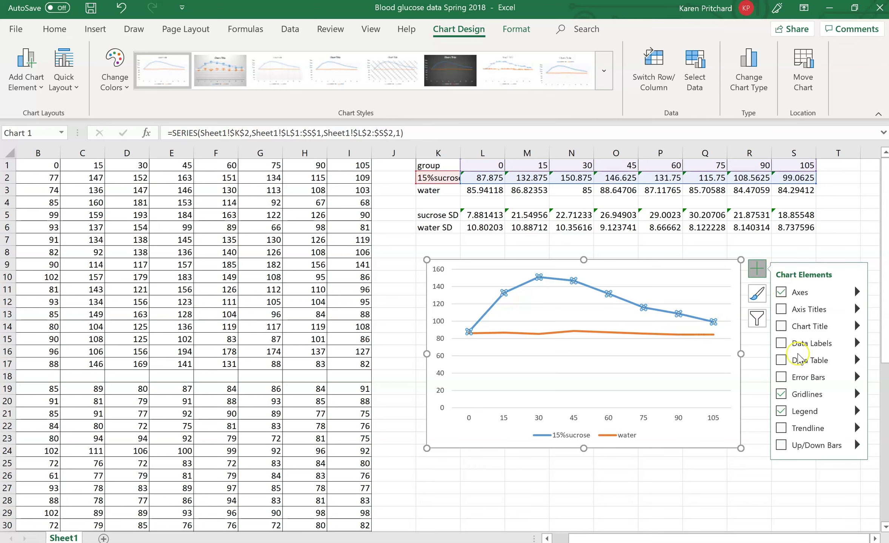
click(784, 376)
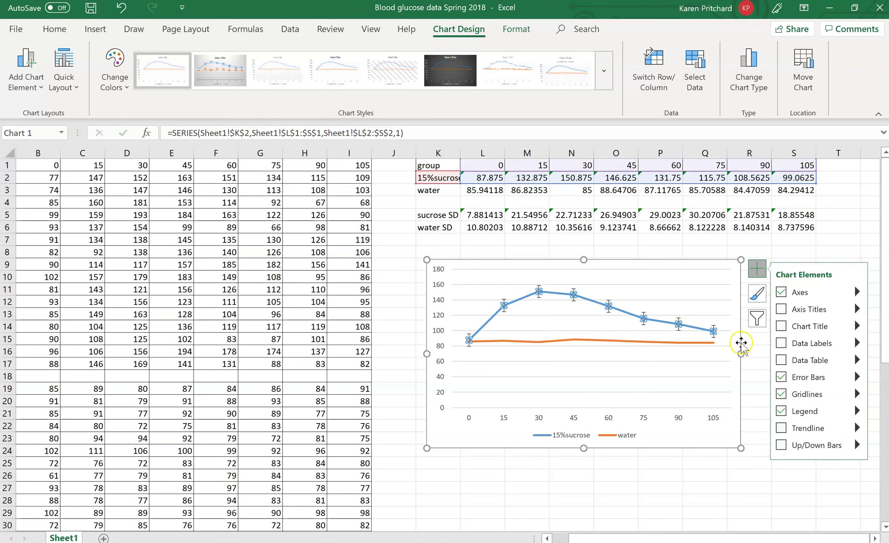
click(858, 377)
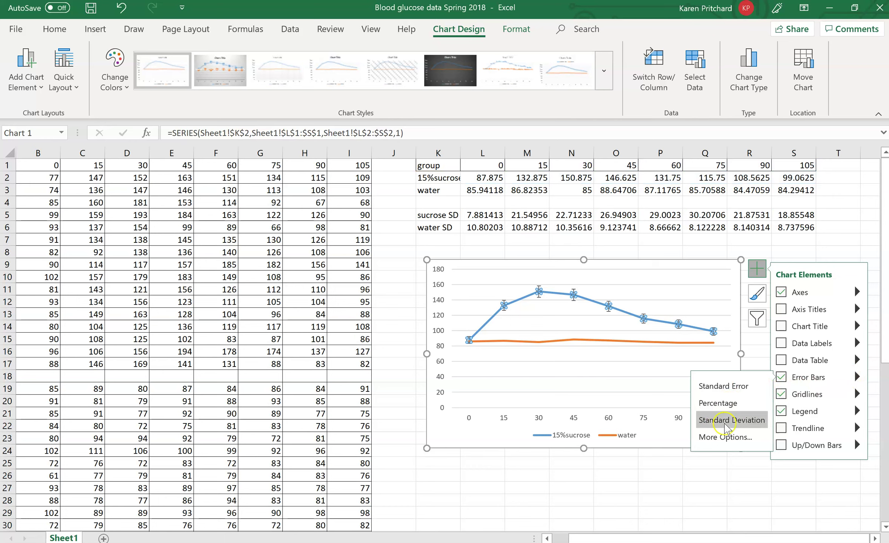
Step: Apply Standard Deviation error bars to sucrose, then change the error amount to Custom
click(724, 421)
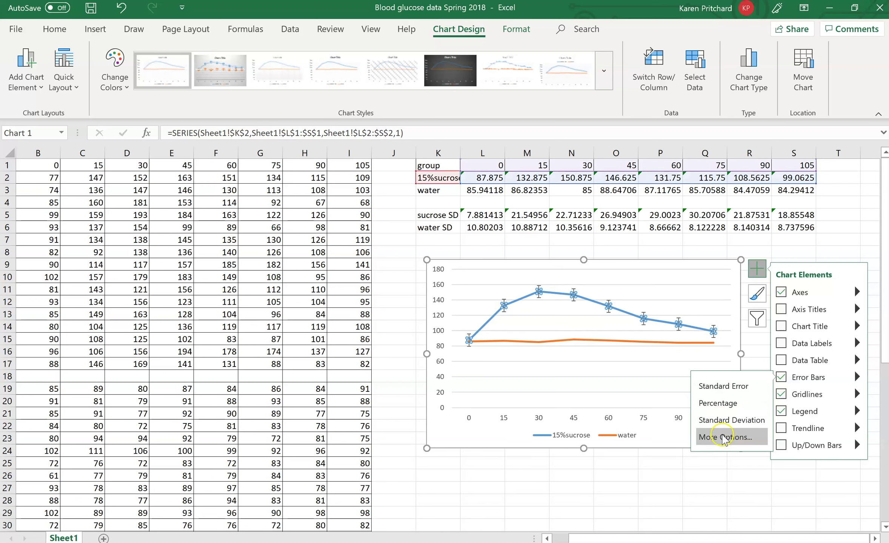
click(724, 438)
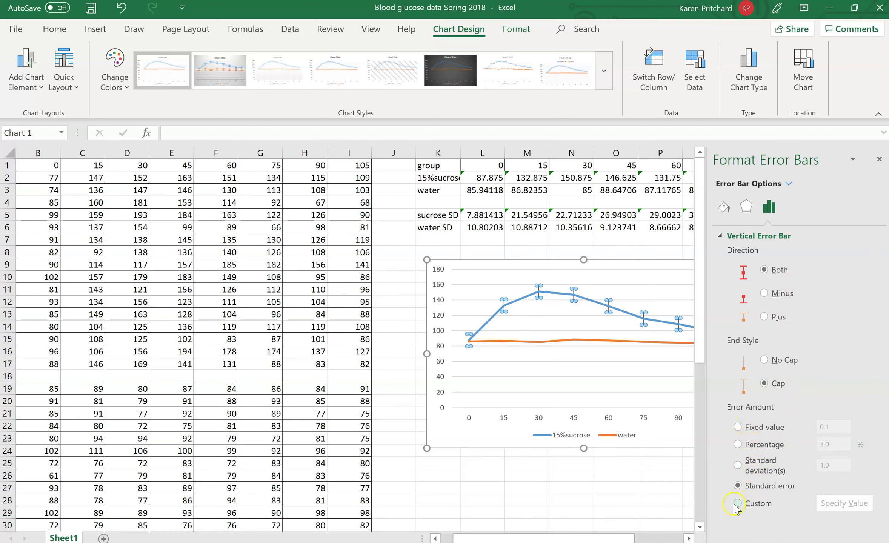
click(738, 505)
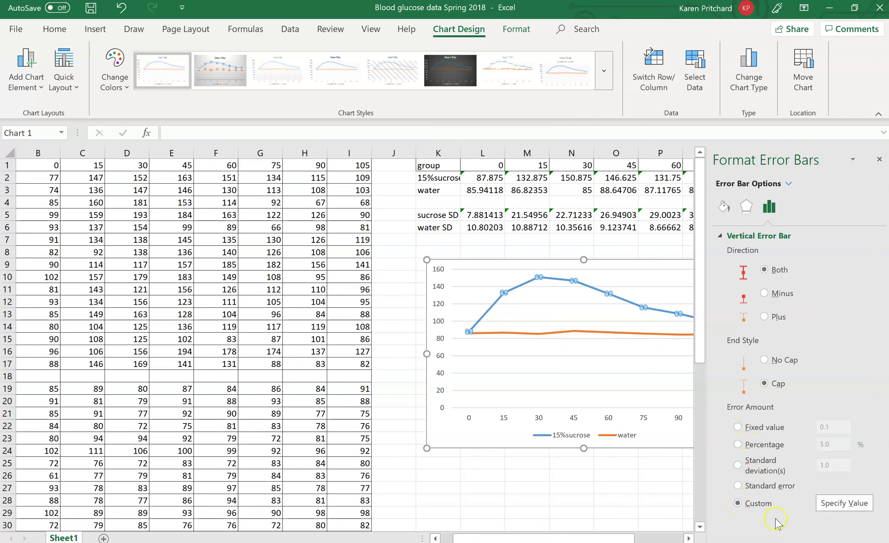
click(844, 508)
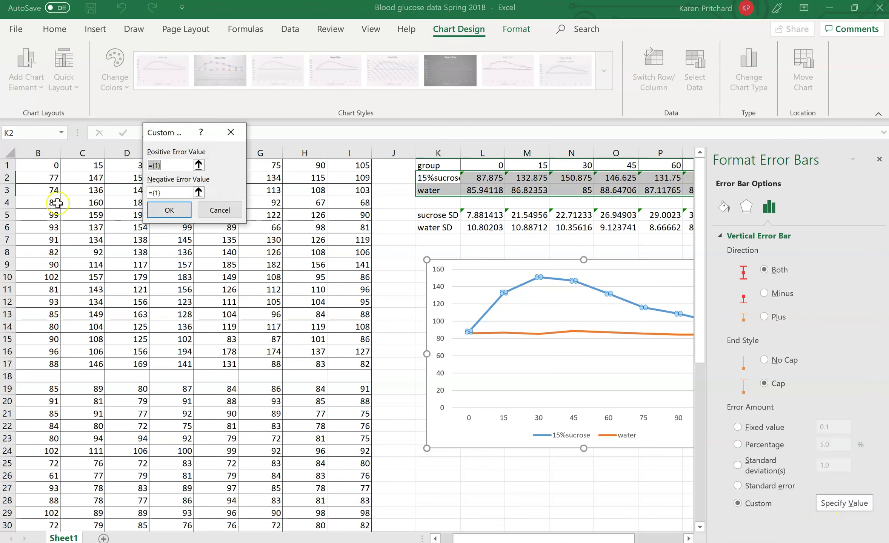
Step: Set the sucrose positive error value to the SD range L5:S5
click(222, 170)
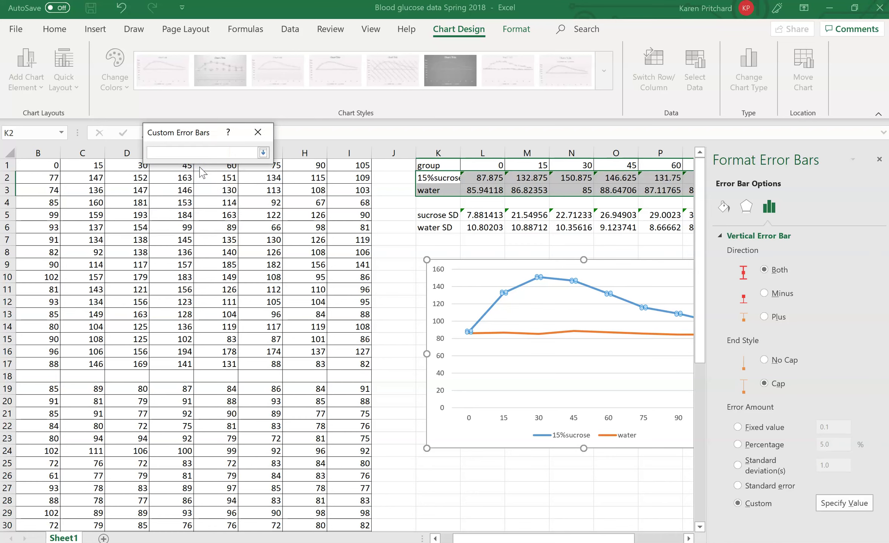
click(263, 153)
click(482, 216)
drag(504, 218, 622, 215)
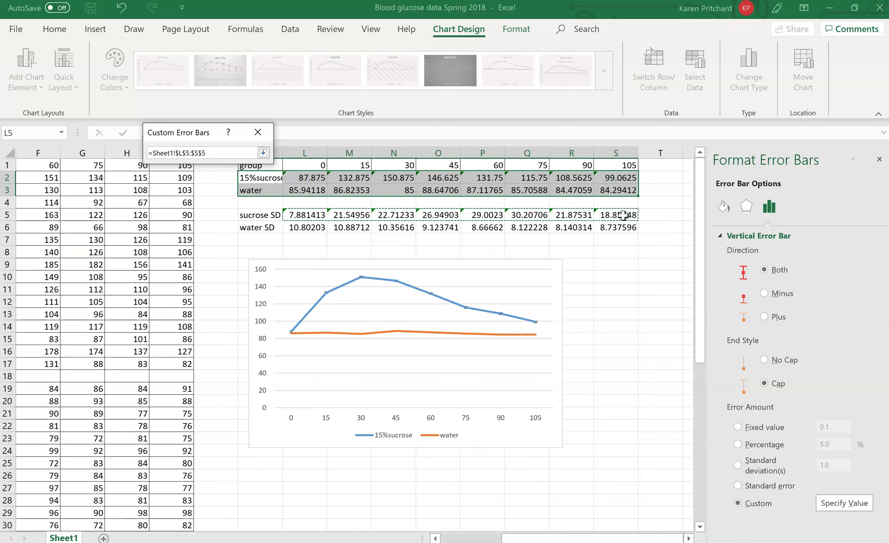
click(263, 153)
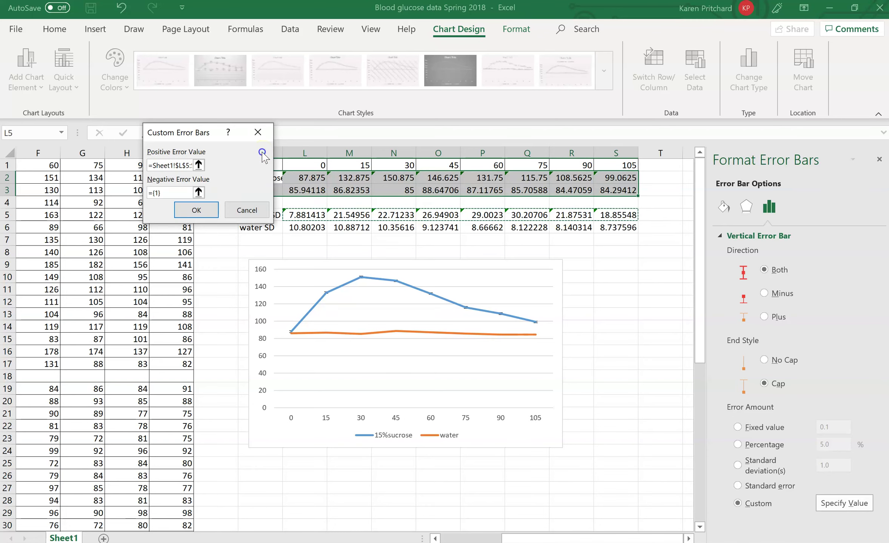
Step: Replace the negative error value with the same sucrose SD row and confirm
click(172, 192)
click(150, 192)
drag(147, 193, 187, 191)
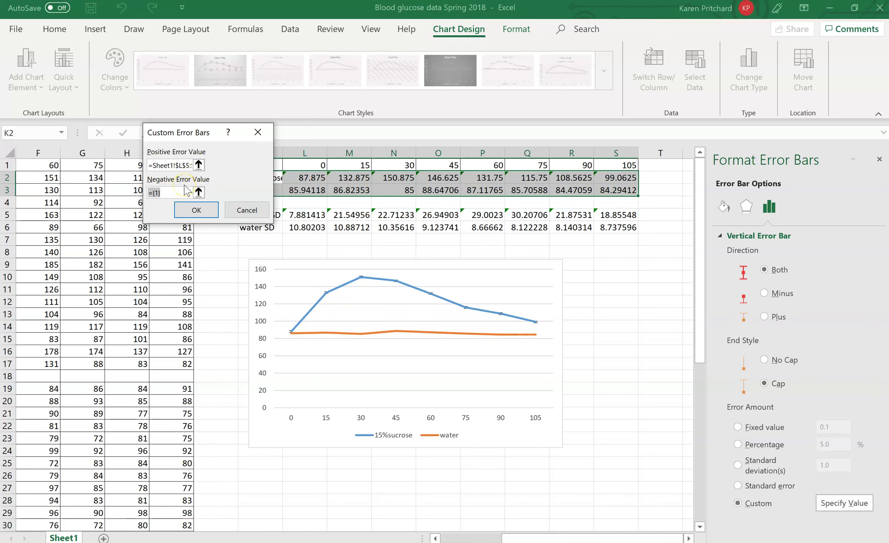
click(198, 193)
click(264, 194)
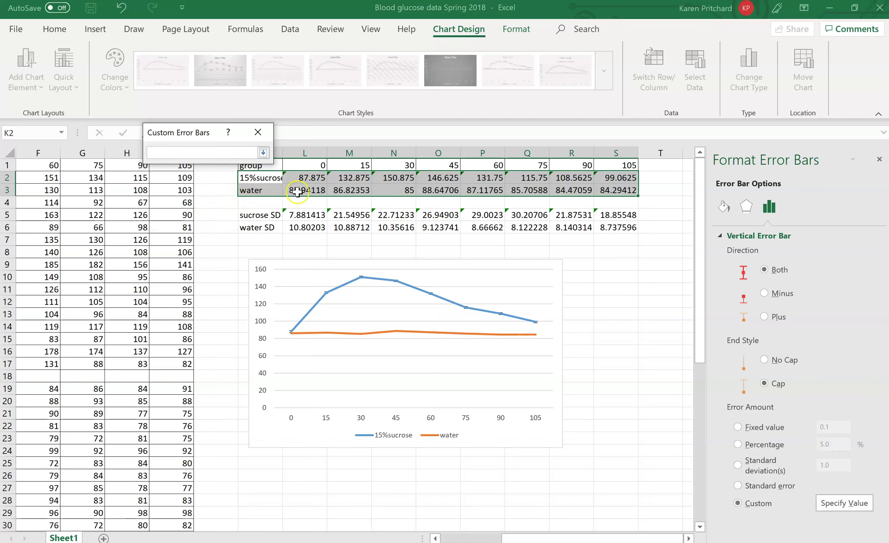
click(299, 227)
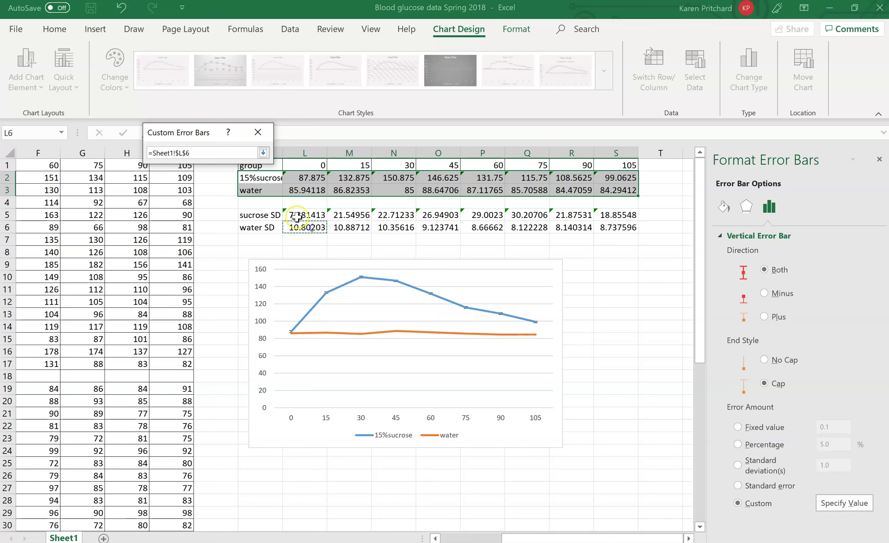
drag(296, 216, 617, 218)
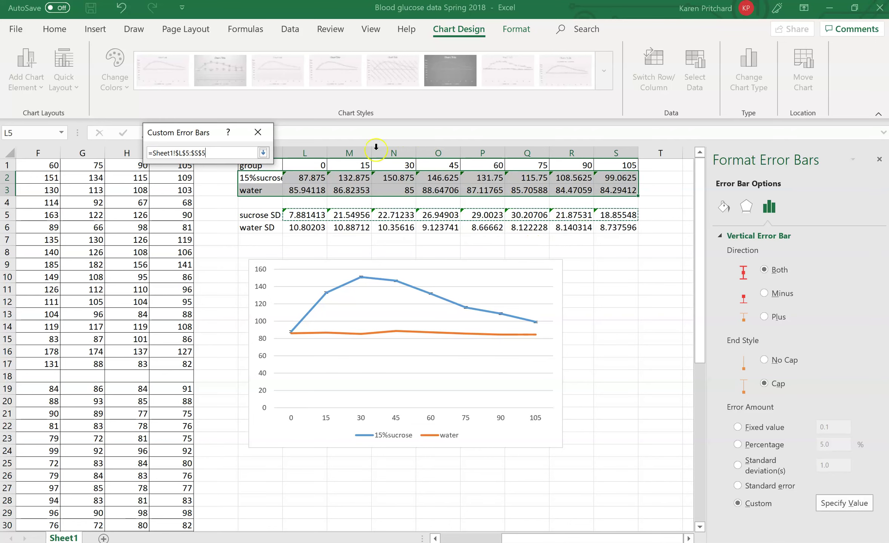
click(263, 153)
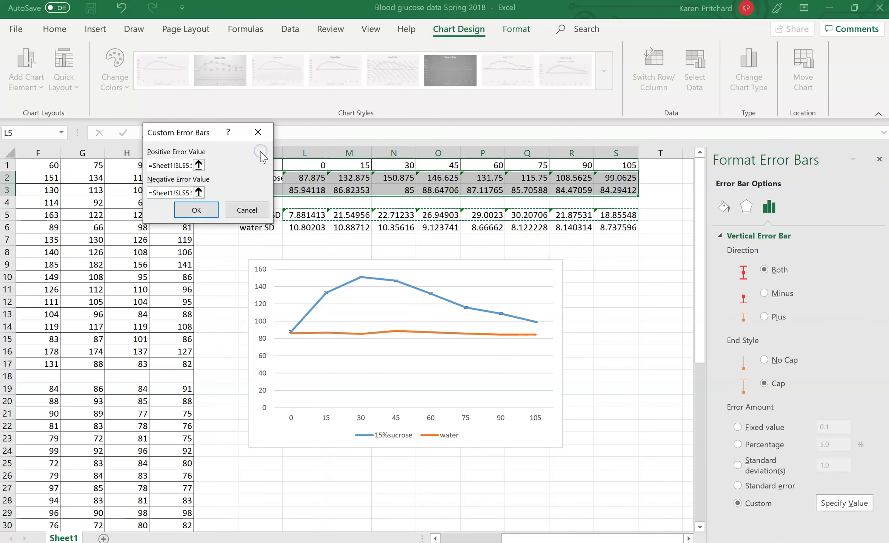
click(192, 211)
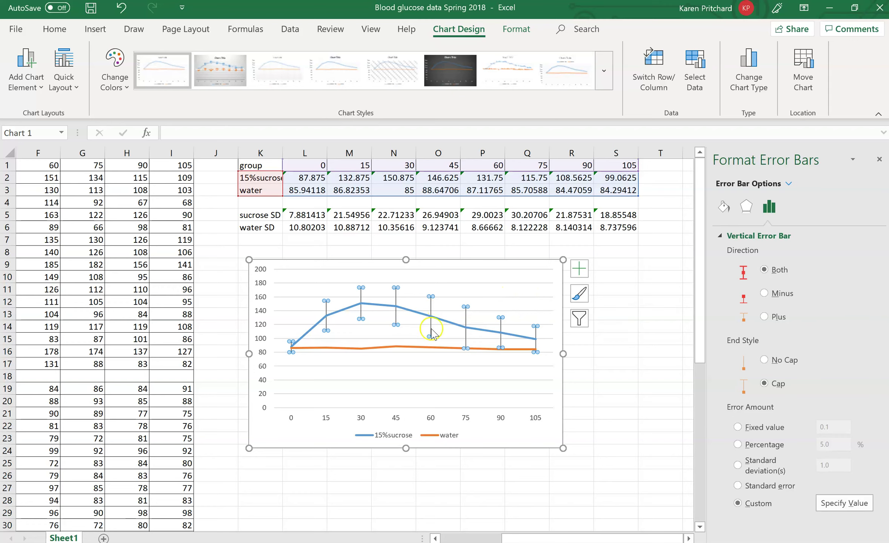
Step: Add error bars to the water series with a Custom error amount, ready for values
click(396, 347)
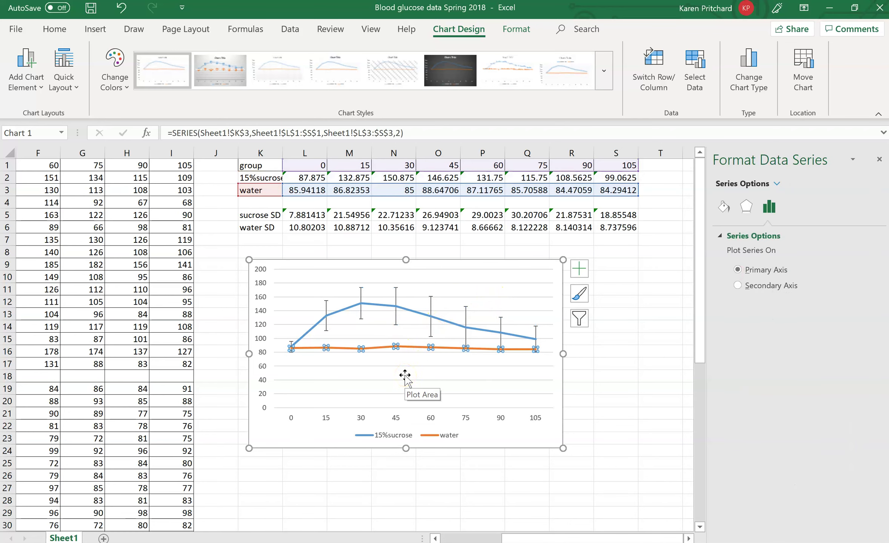
click(337, 348)
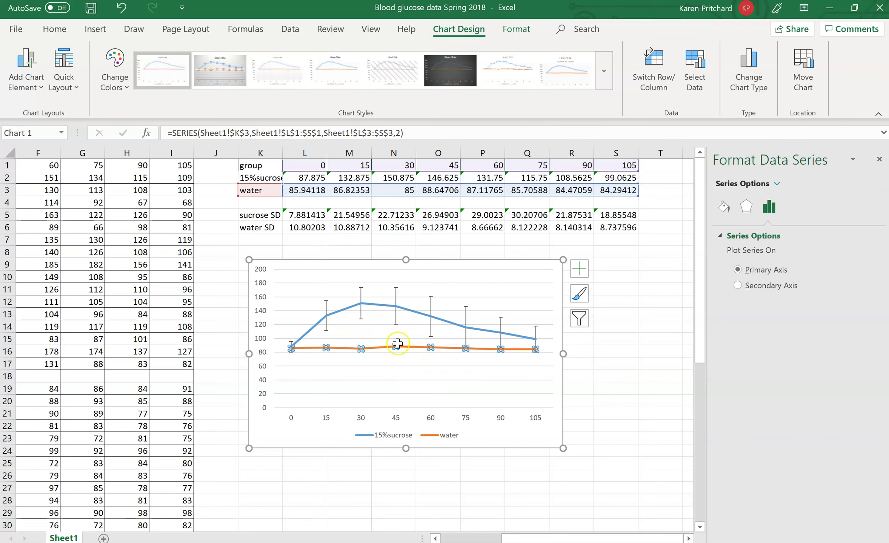
click(579, 269)
click(636, 379)
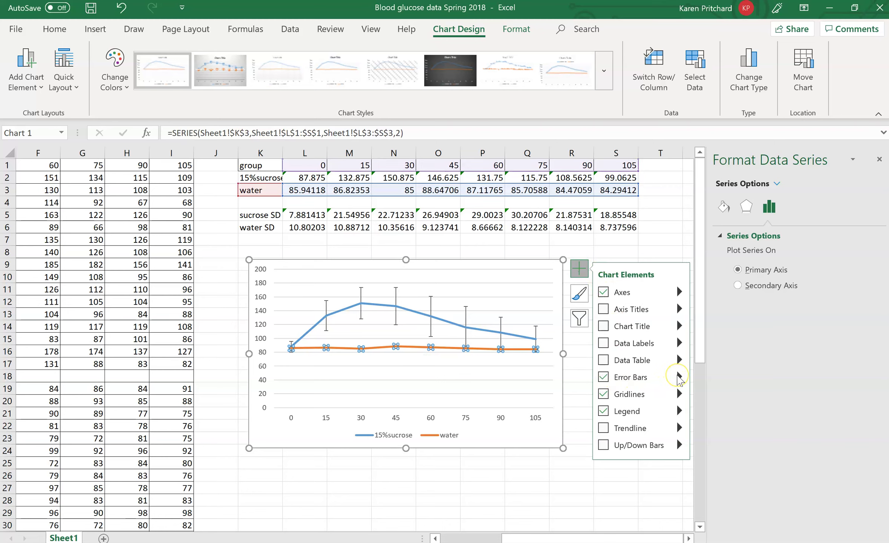
click(678, 376)
click(726, 404)
click(721, 438)
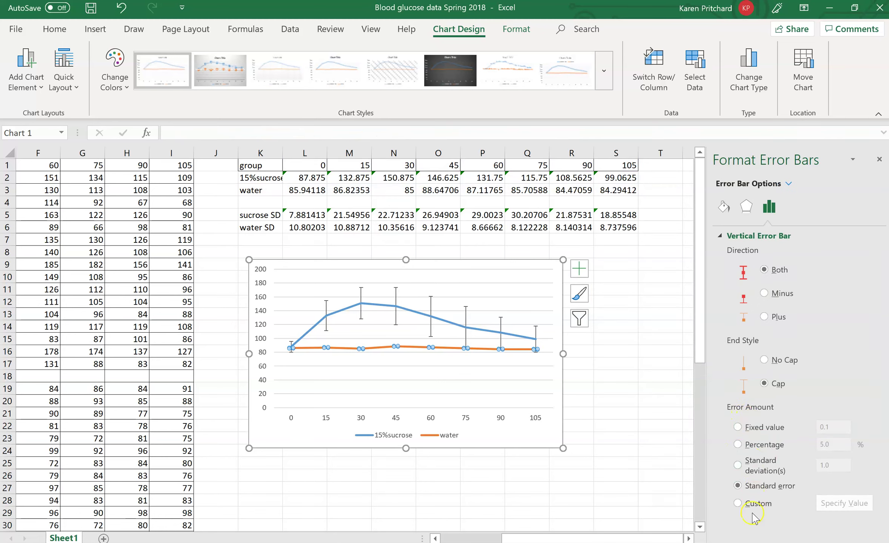
click(738, 504)
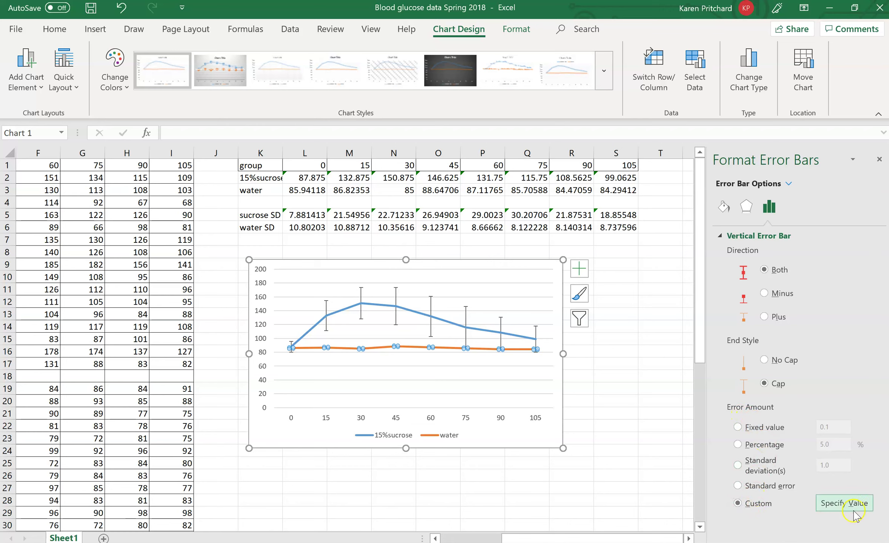
click(844, 504)
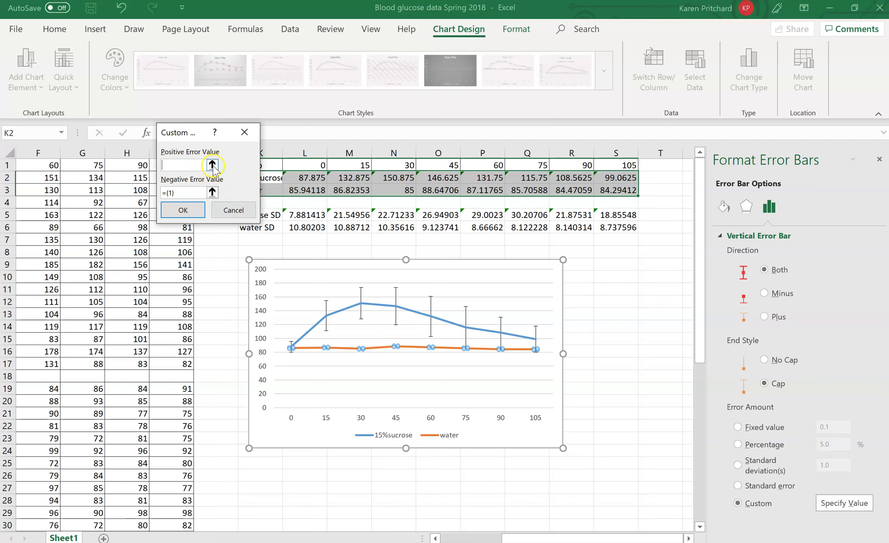
Step: Set the water positive error value to the SD cells L6:S6
click(212, 165)
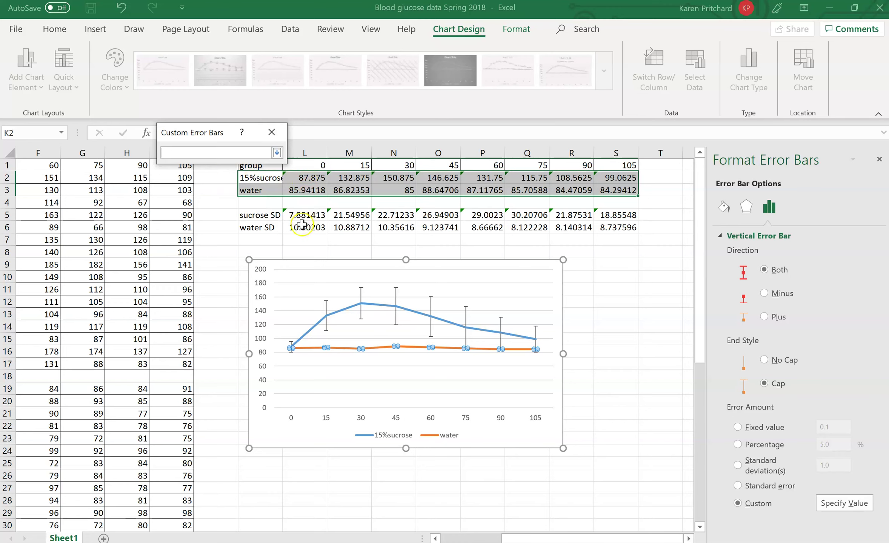
drag(302, 228, 606, 226)
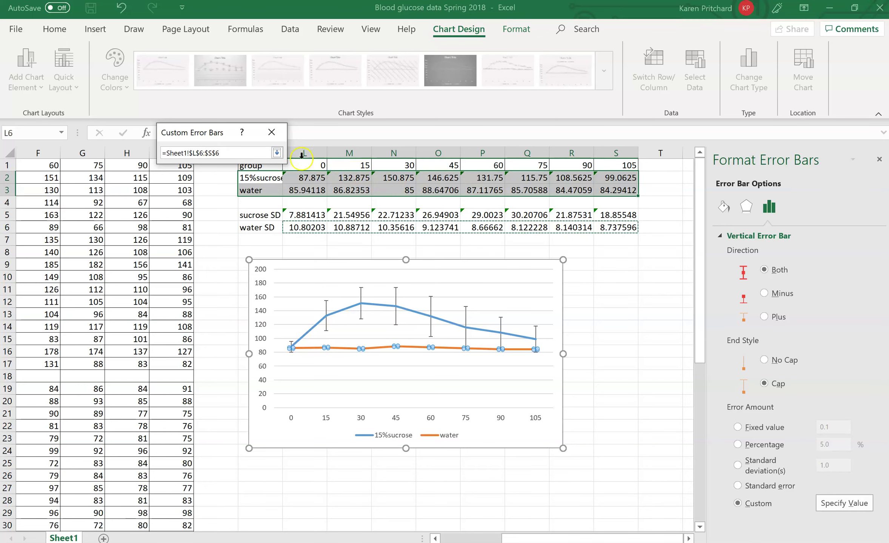
click(277, 153)
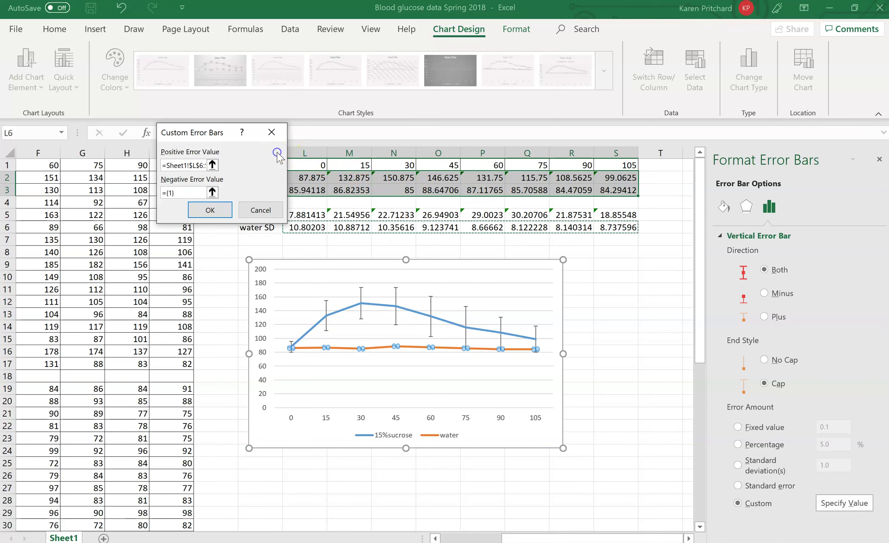
click(213, 192)
Step: Replace the negative error value with L6:S6 and confirm the water error bars
click(166, 193)
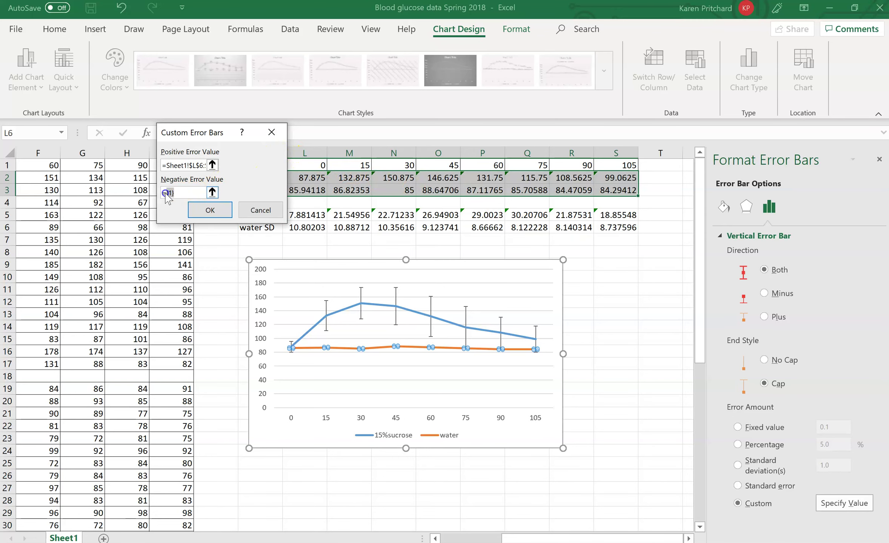
drag(160, 196, 177, 194)
click(213, 192)
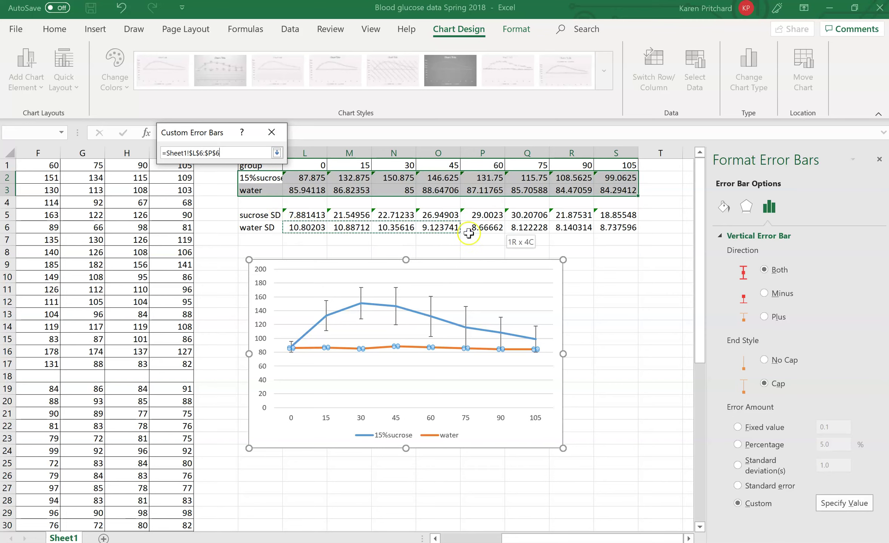
drag(575, 229, 633, 229)
click(277, 152)
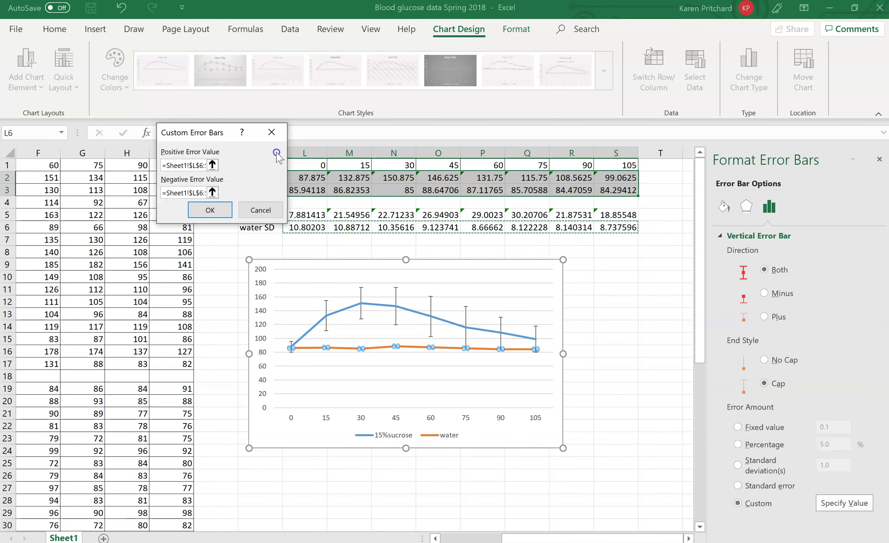
click(210, 210)
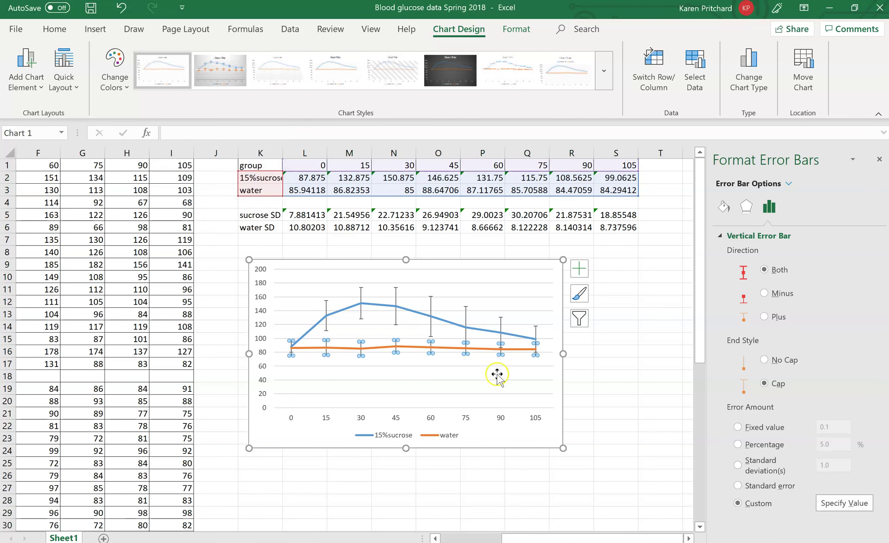
click(547, 389)
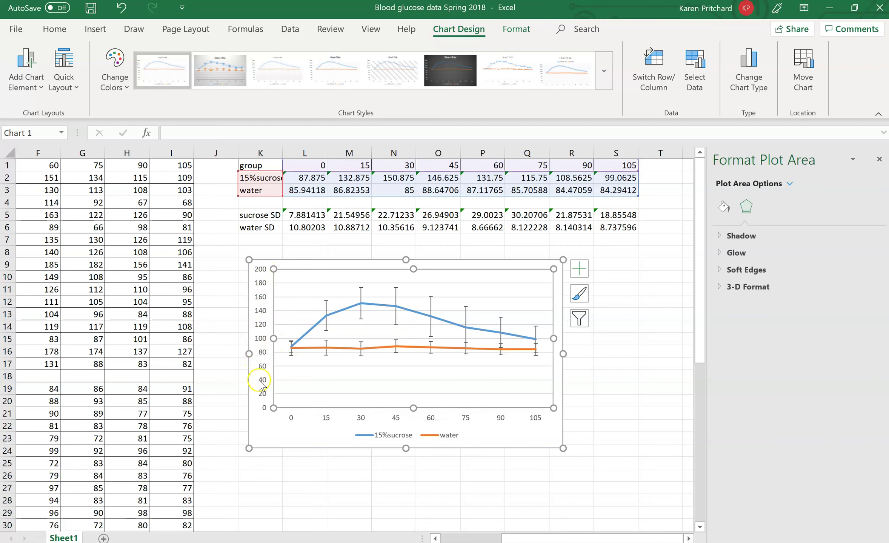
Step: Add axis titles and name the horizontal one 'Time (min)'
click(263, 302)
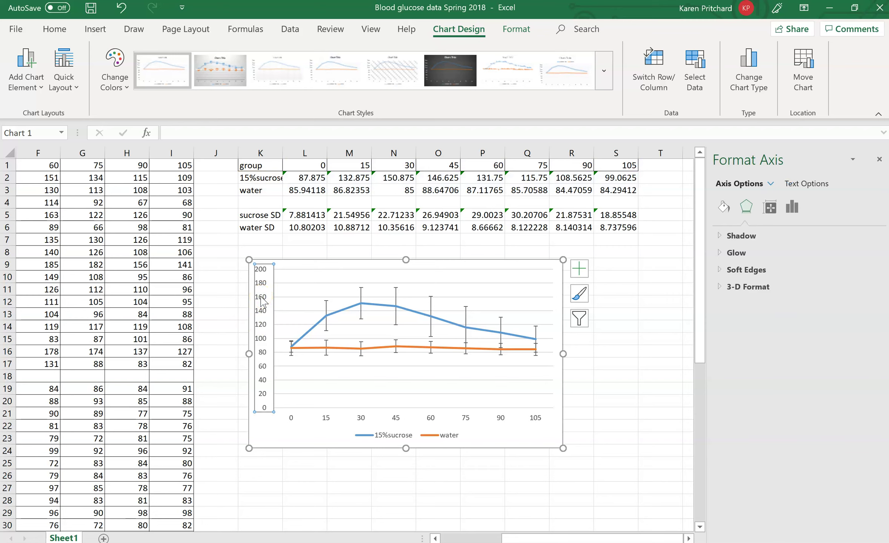
click(579, 269)
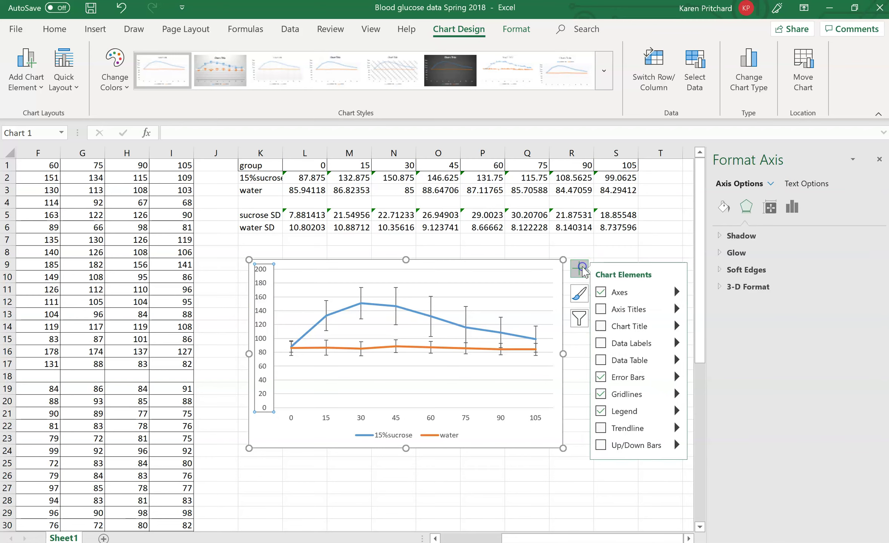
click(604, 309)
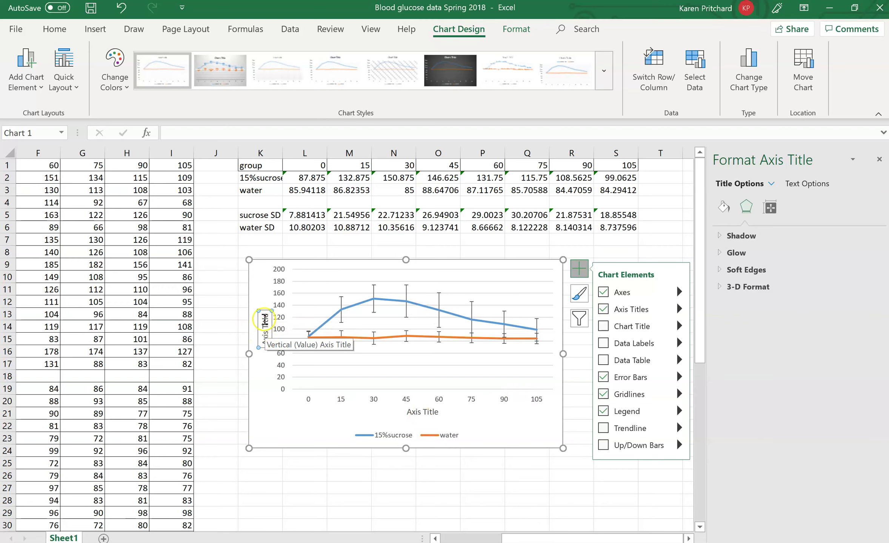
click(421, 412)
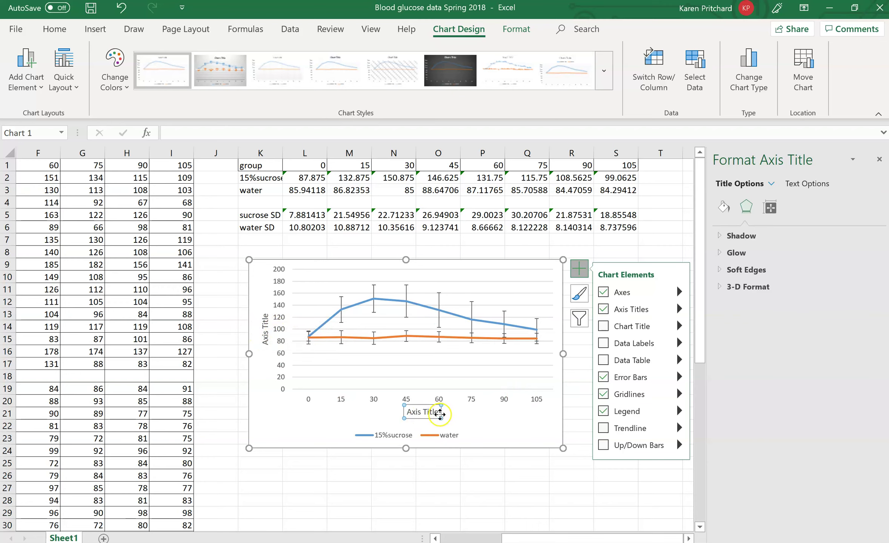
drag(440, 414, 411, 415)
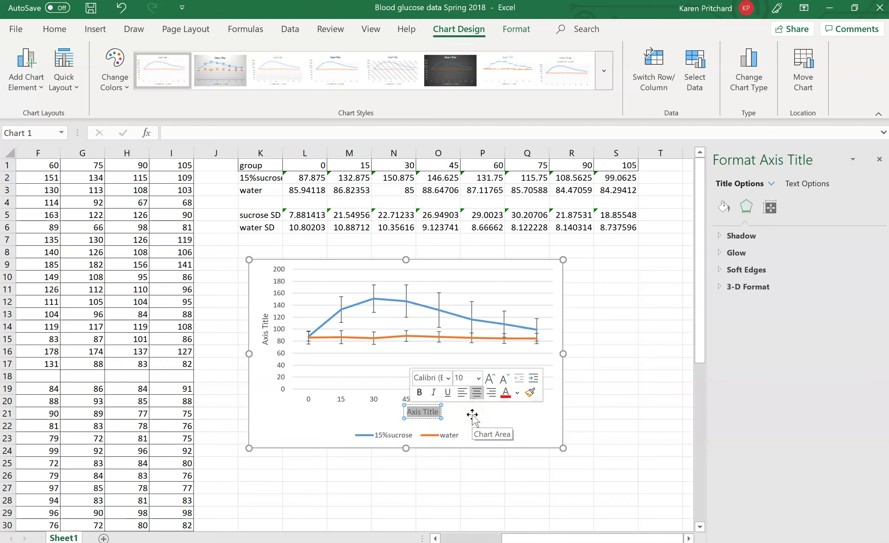
key(BackSpace)
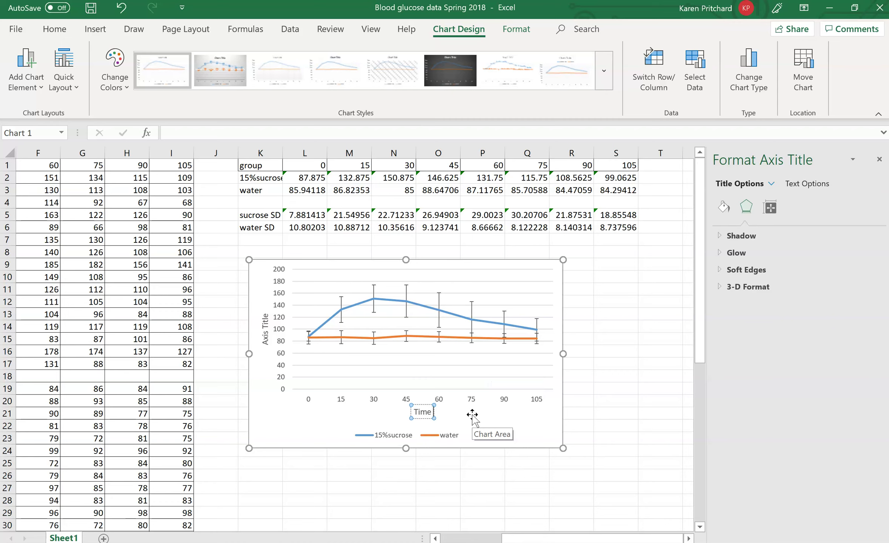
text(Time (min))
Step: Replace the vertical axis title placeholder with 'Blood Glucose (mg/dl)'
click(264, 328)
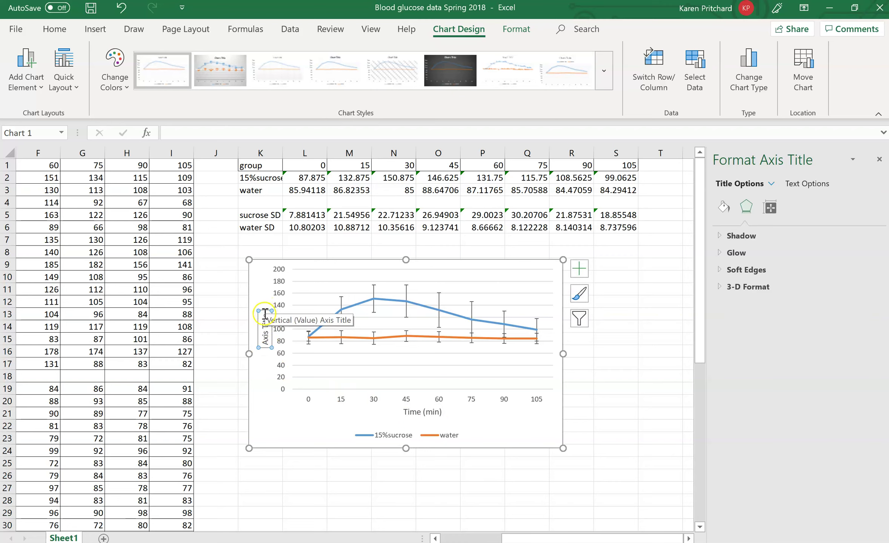
drag(266, 312, 264, 337)
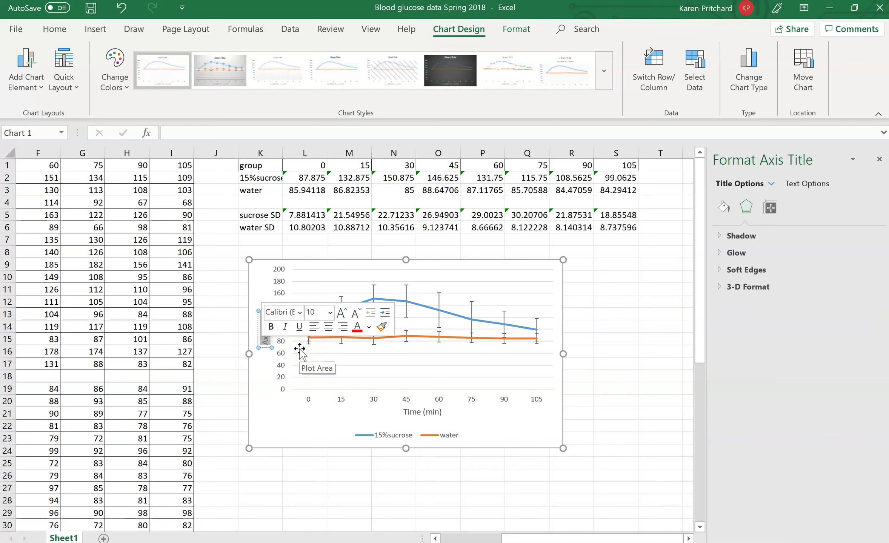
text(Bloo)
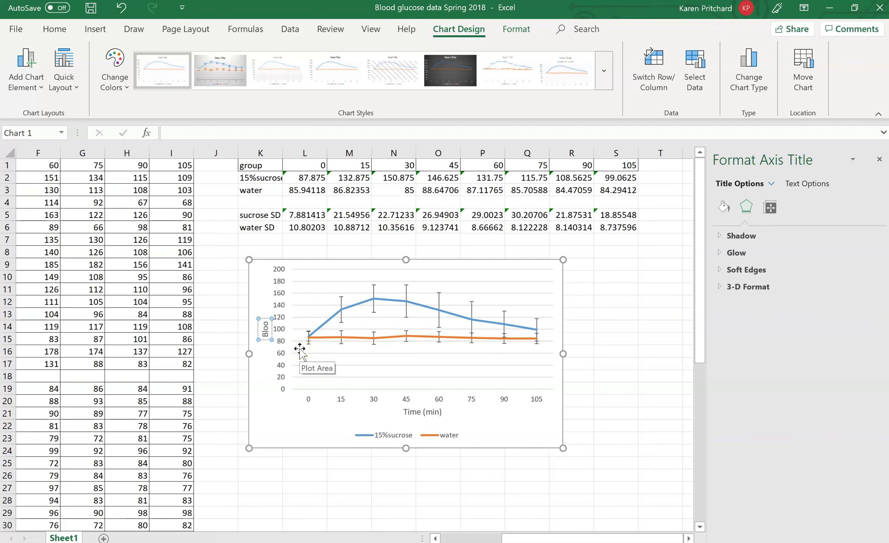
text(d Glucose (mg/dl))
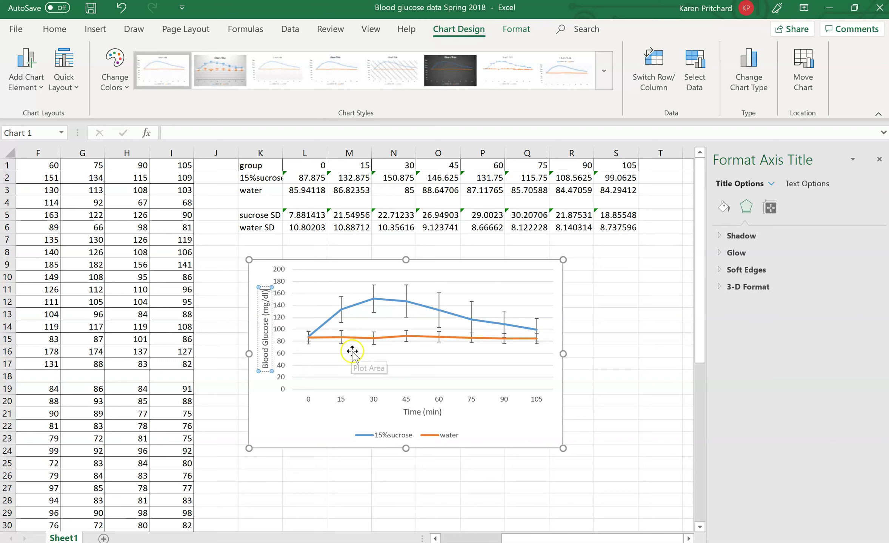
Step: Set the legend position to Right in Format Legend
click(490, 424)
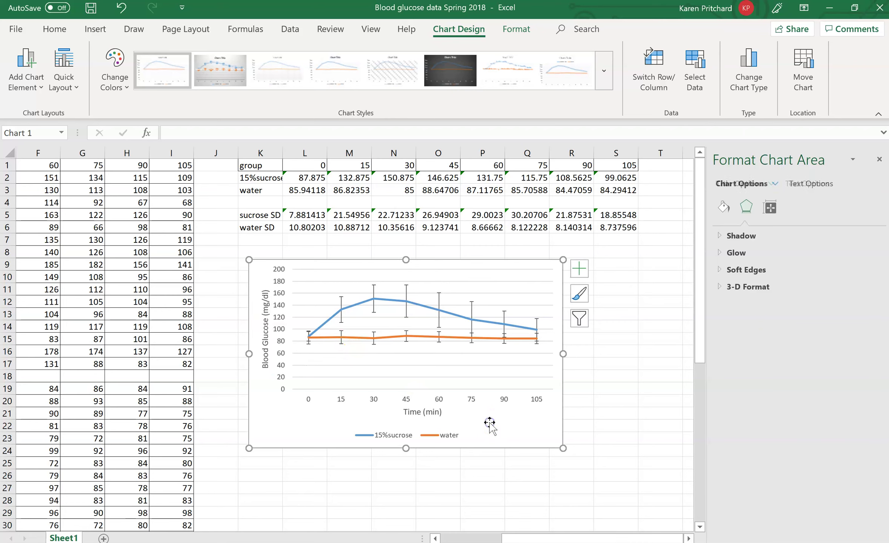
click(505, 418)
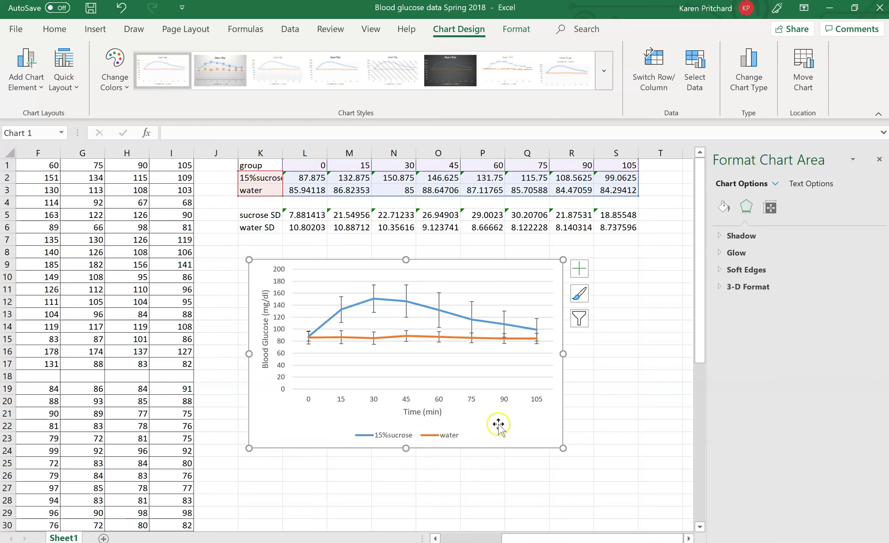
click(440, 437)
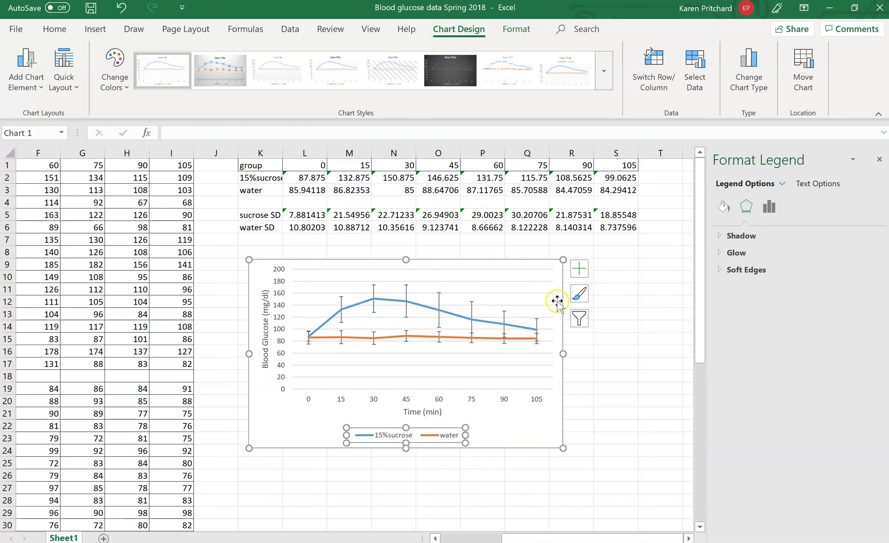
right_click(417, 434)
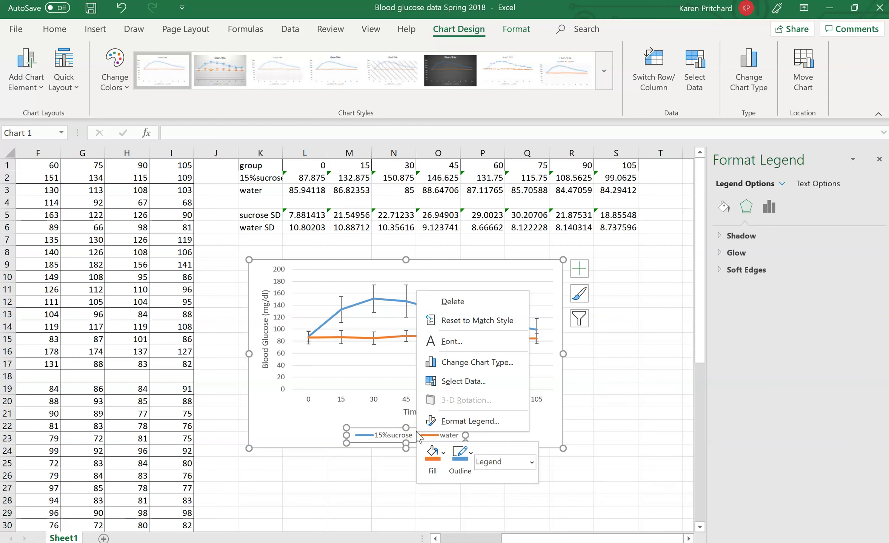
click(431, 431)
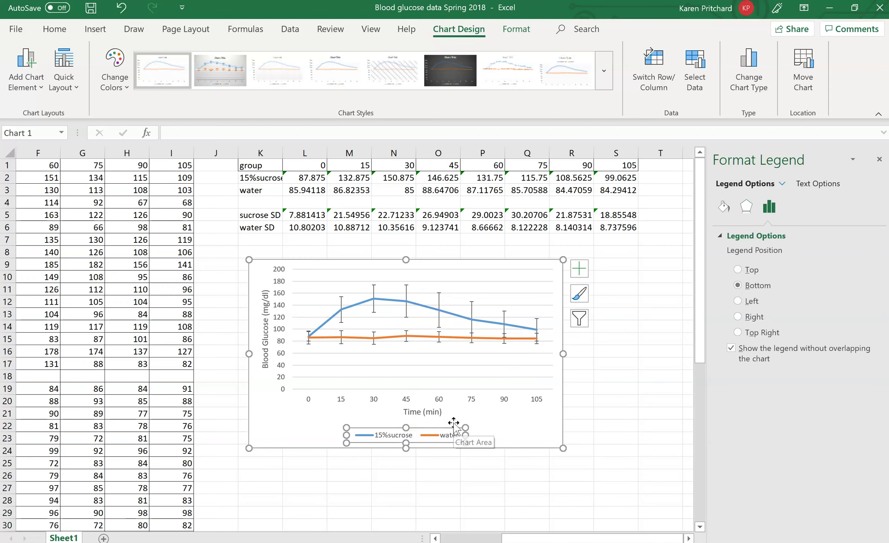
click(752, 318)
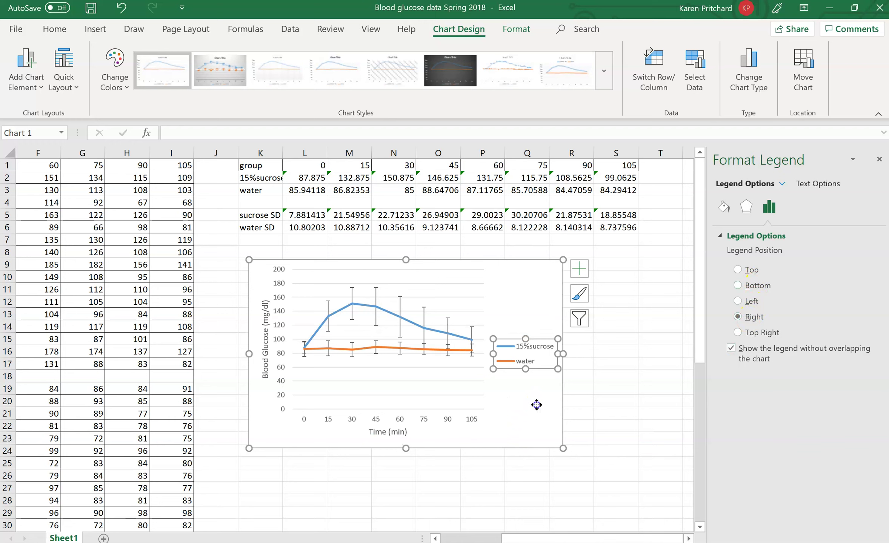
Step: Select the vertical glucose value axis to show its formatting options
click(536, 407)
click(535, 418)
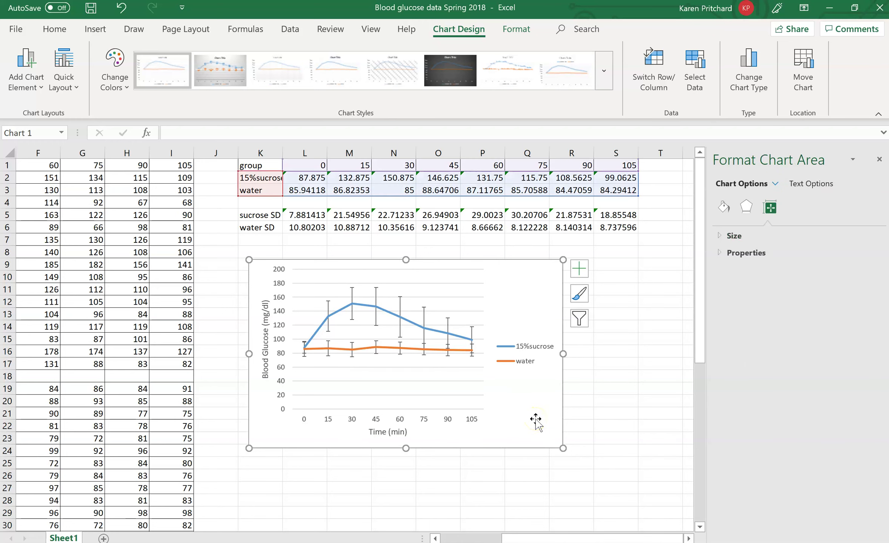
click(527, 416)
click(271, 268)
click(278, 283)
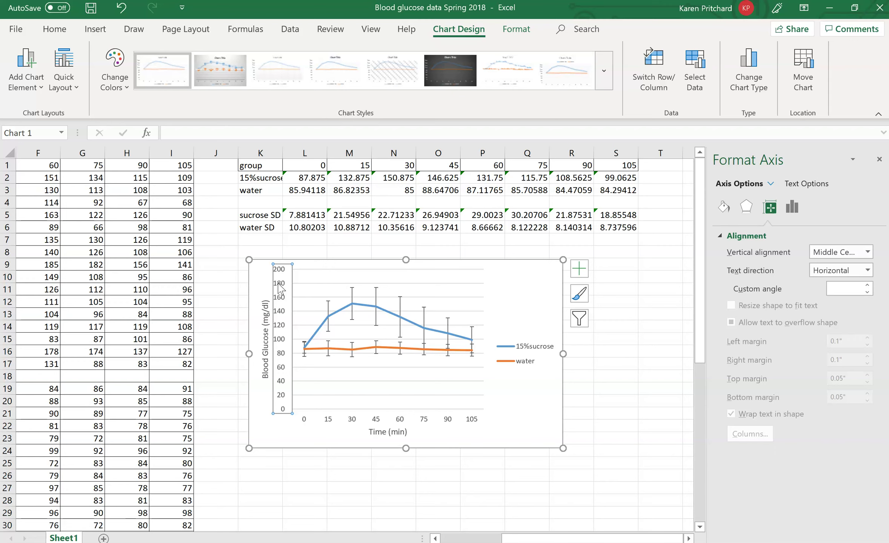
Step: Set the vertical axis minimum bound to 60, giving a 60–180 range
click(768, 208)
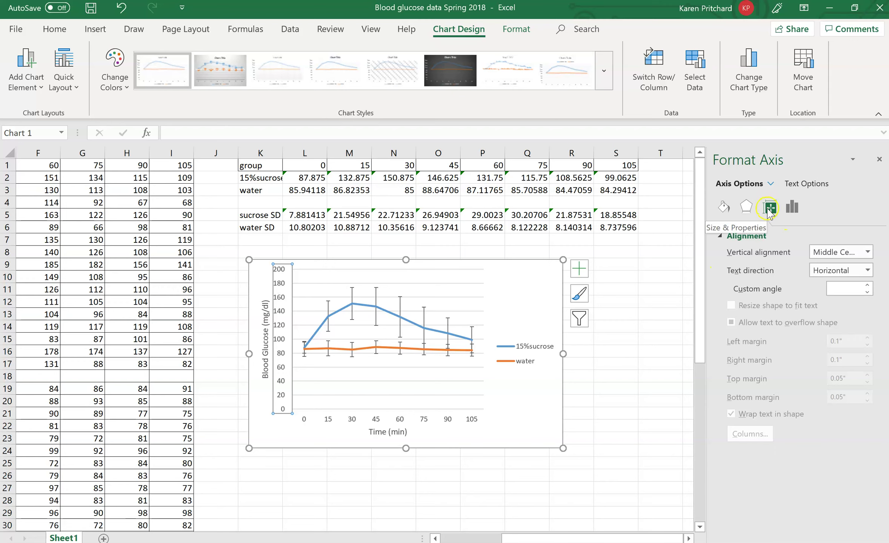
click(793, 210)
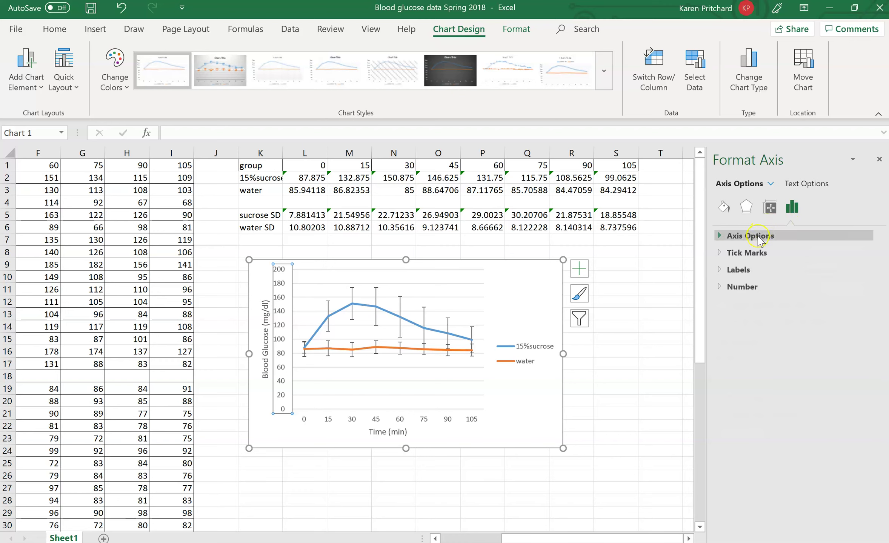
click(796, 207)
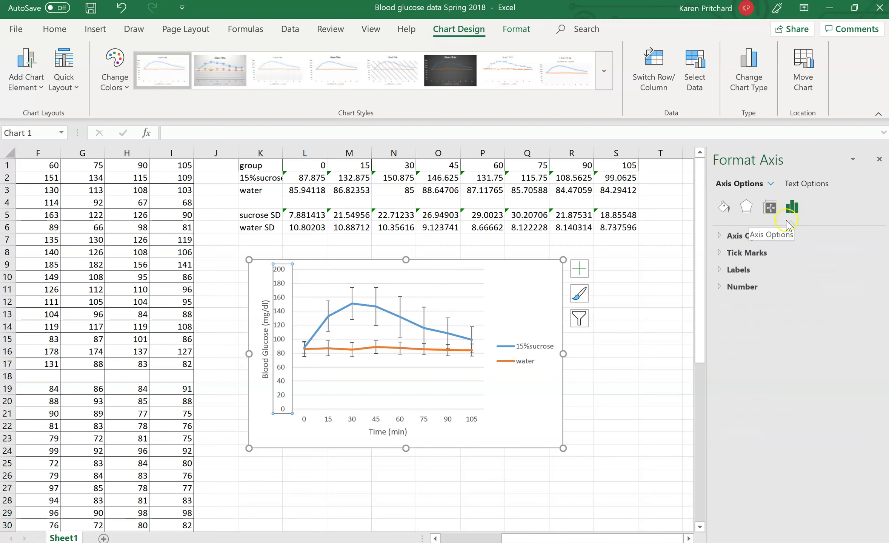
click(751, 235)
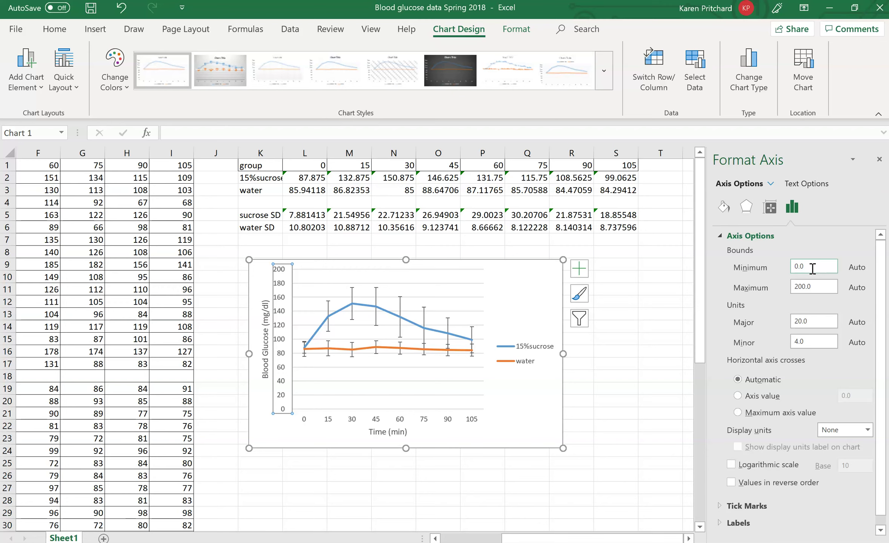
drag(813, 267, 788, 269)
text(60)
click(830, 287)
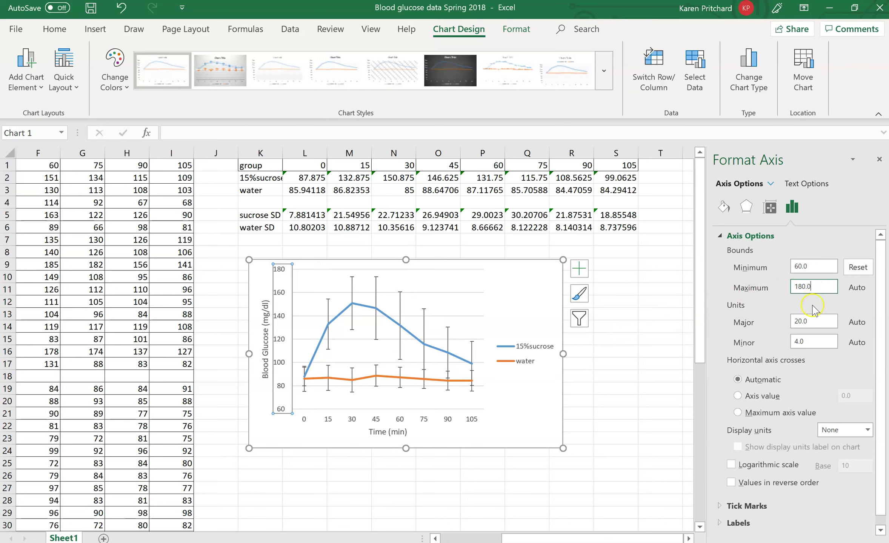
click(539, 413)
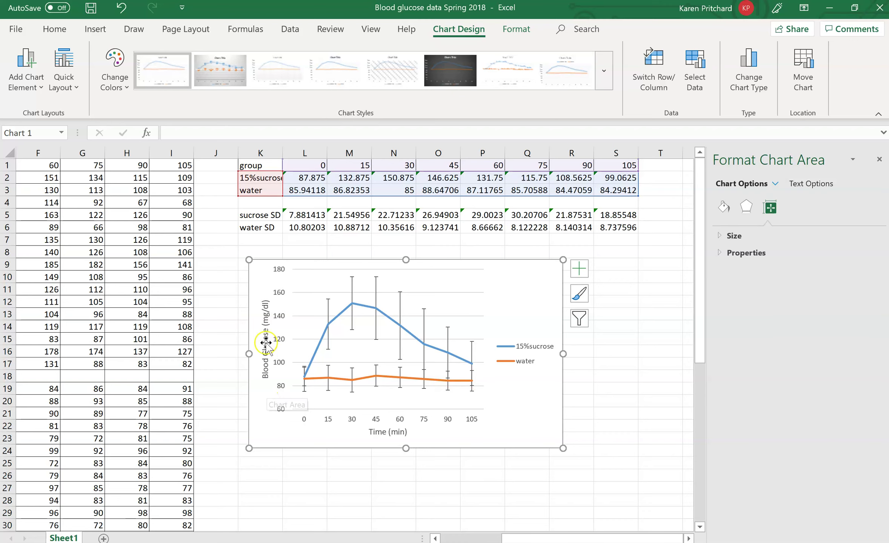
click(542, 422)
click(16, 24)
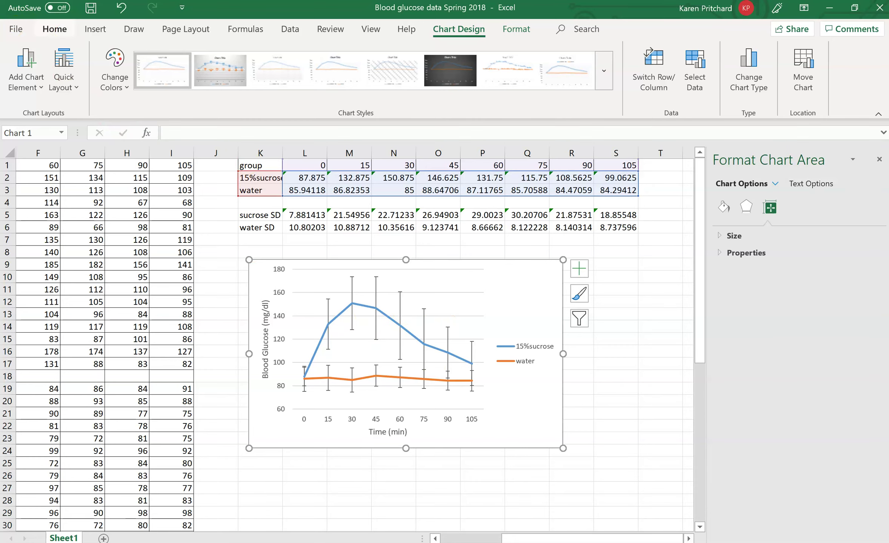
Step: Save a copy to Downloads as 'Blood glucose data Spring 2018 with Figure'
click(16, 28)
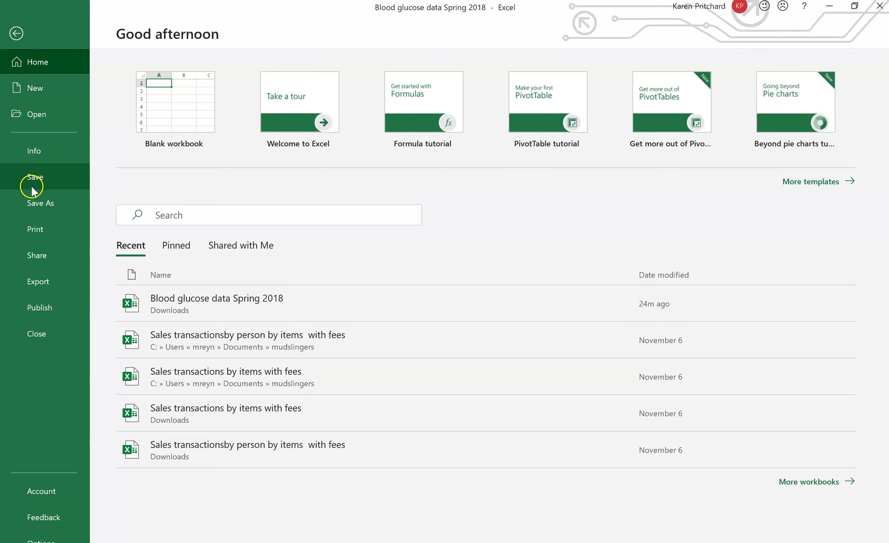
click(31, 200)
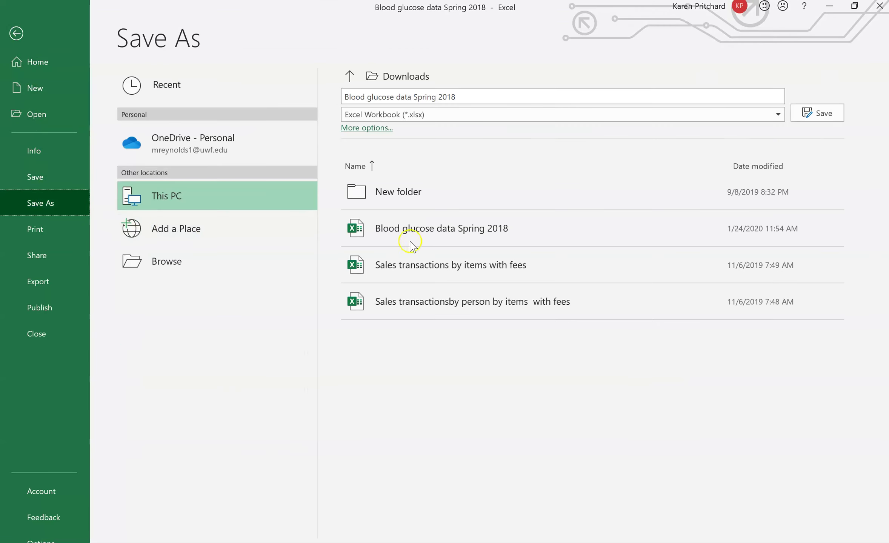
click(461, 228)
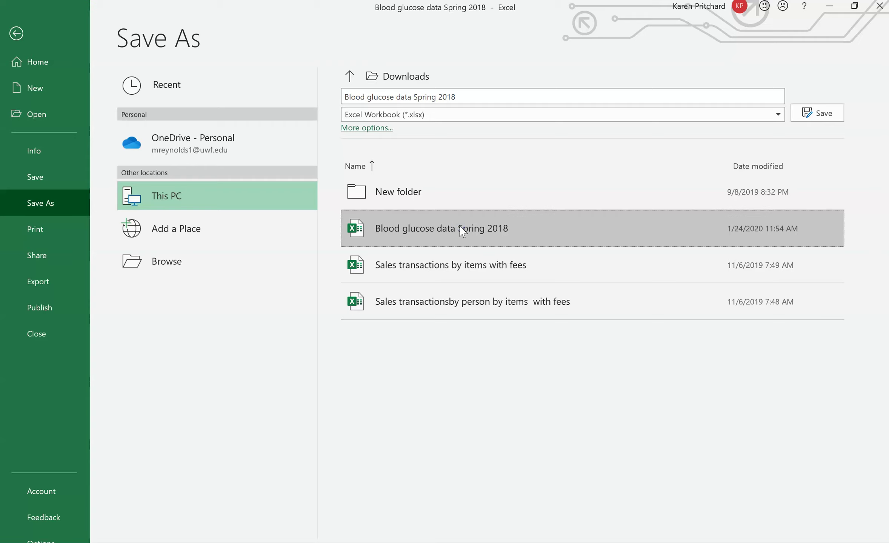
click(176, 199)
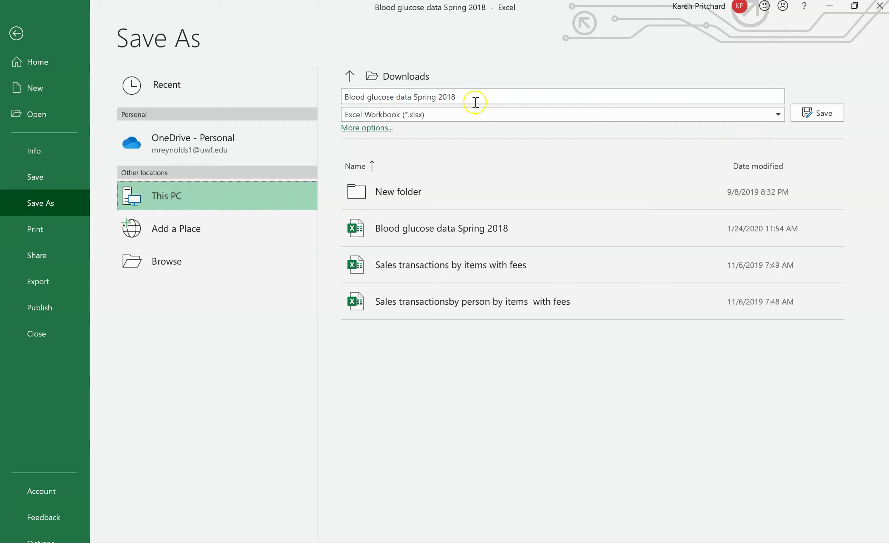
click(464, 97)
click(466, 96)
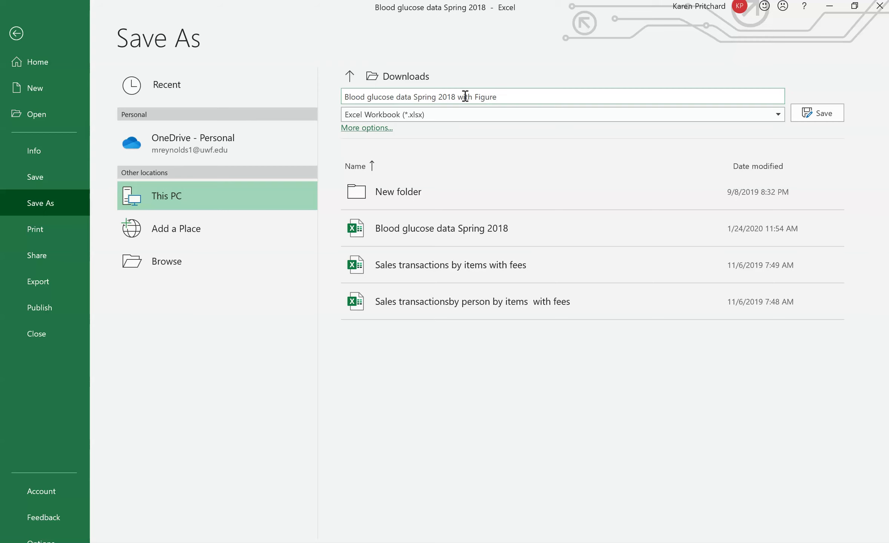
click(822, 114)
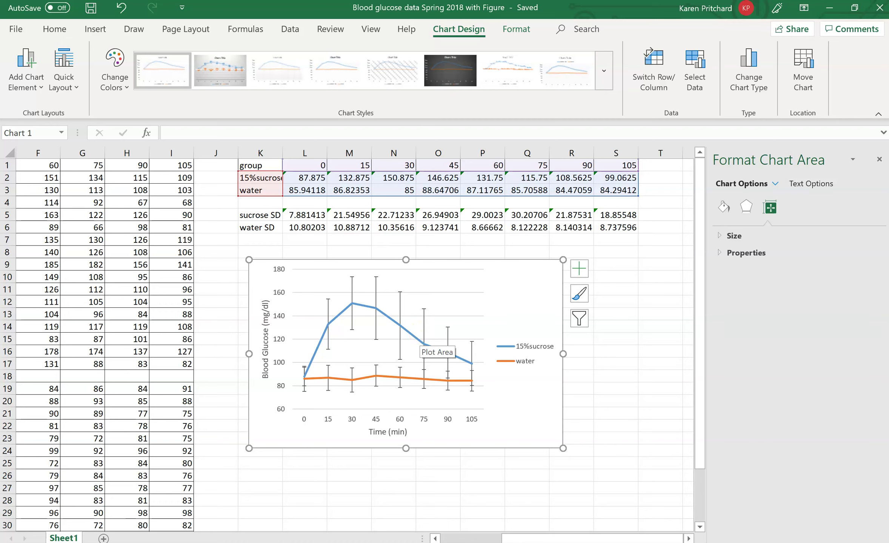
Step: Search Windows for 'word', then change the query to 'microscoft wor' for web results
key(super)
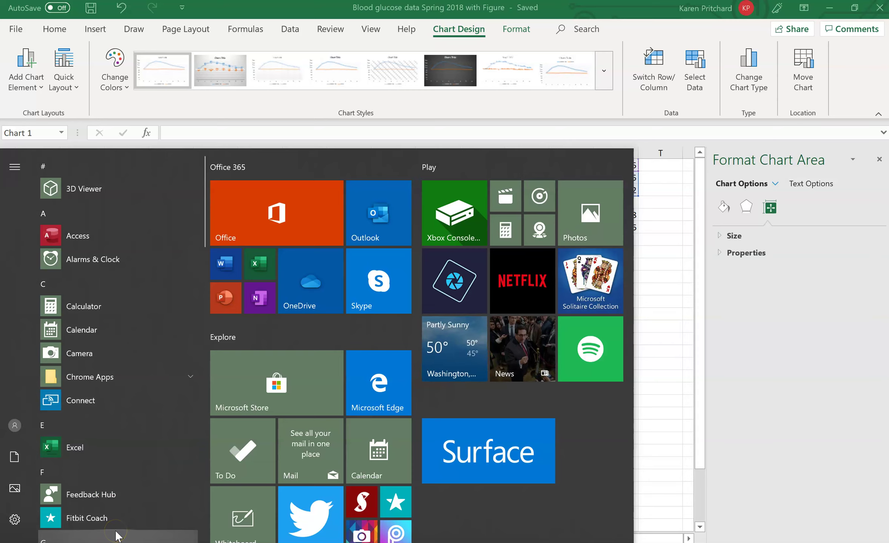
key(super+s)
text(word)
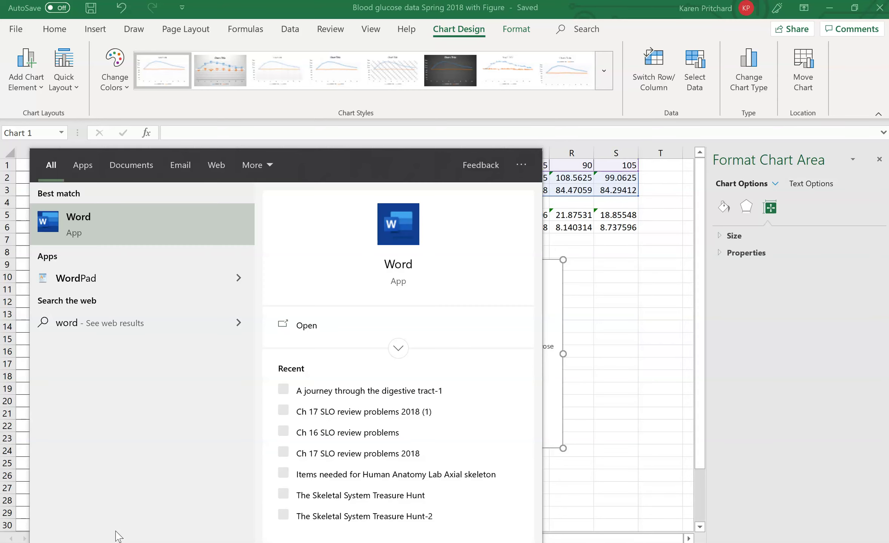
click(62, 180)
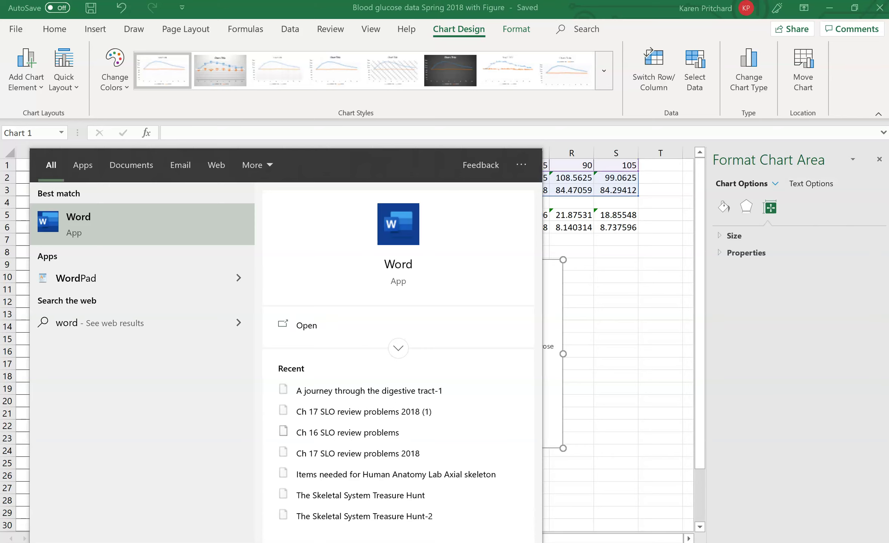
key(BackSpace)
key(BackSpace)
key(BackSpace)
key(BackSpace)
text(microscoft)
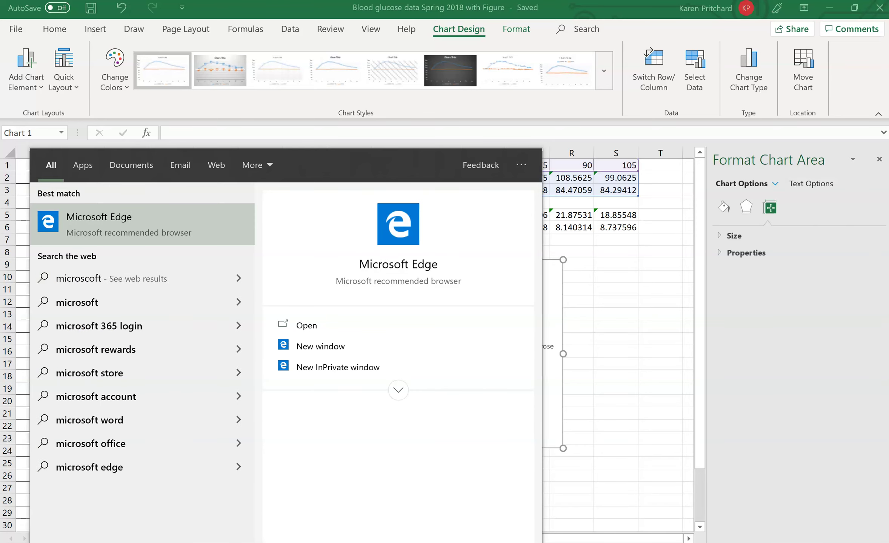
text( wor)
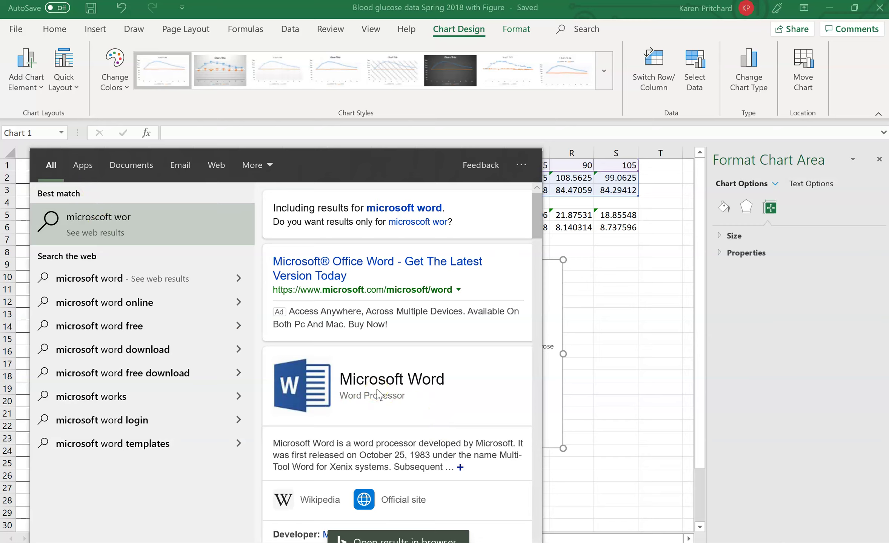
Step: Open the Microsoft Word Wikipedia article in Edge, keep its tabs, and minimize Edge
double_click(351, 395)
click(308, 394)
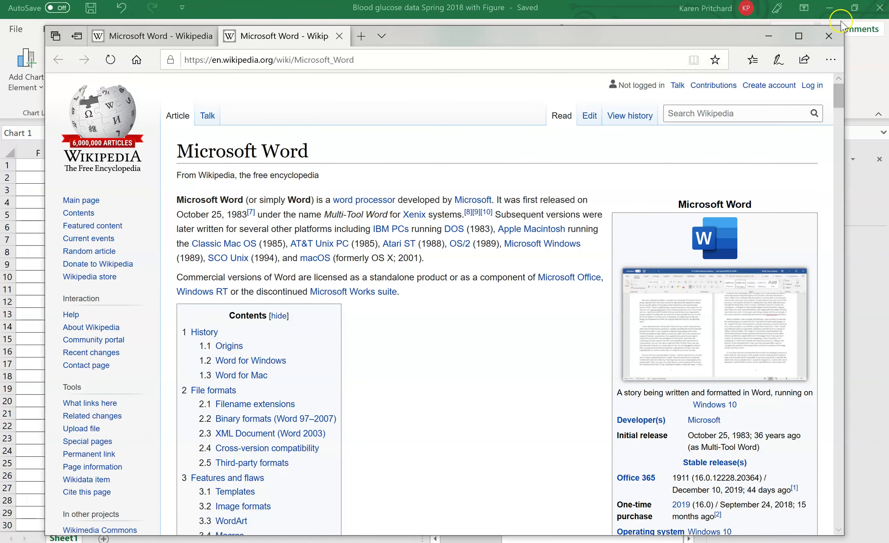
click(831, 38)
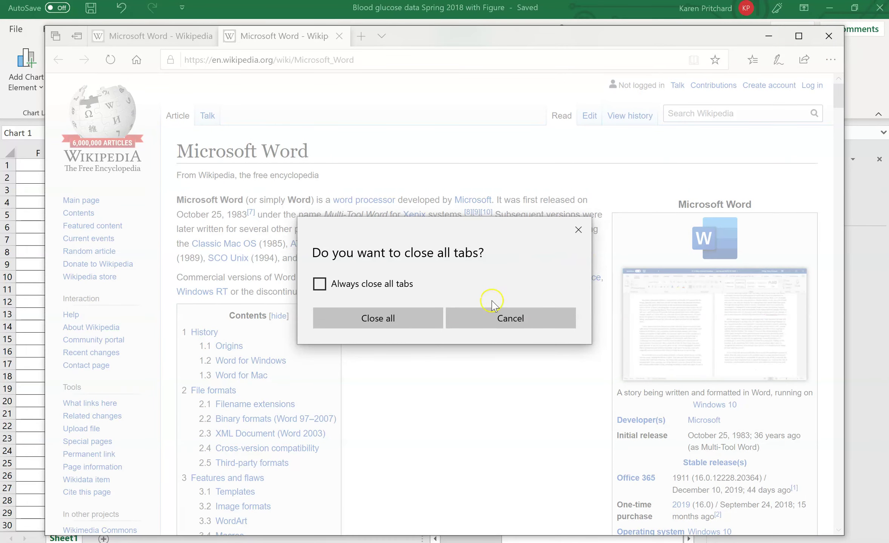
click(489, 321)
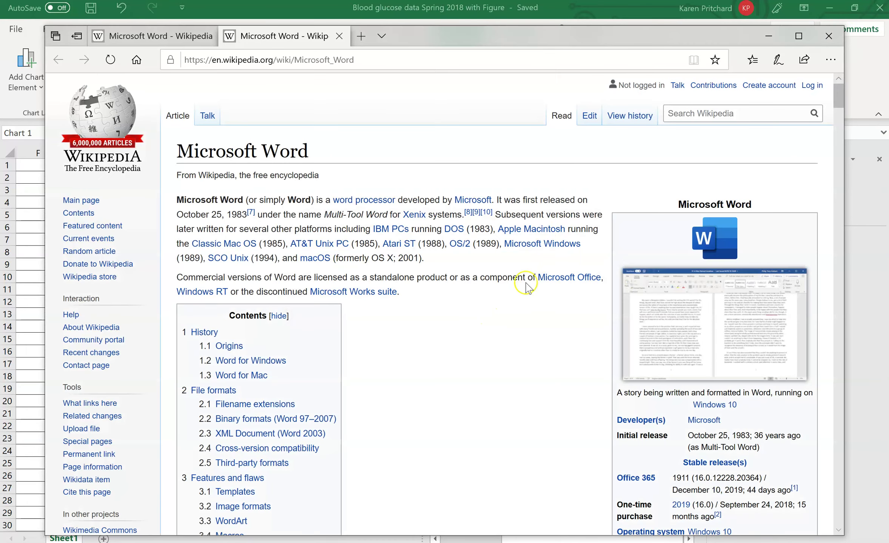
click(769, 36)
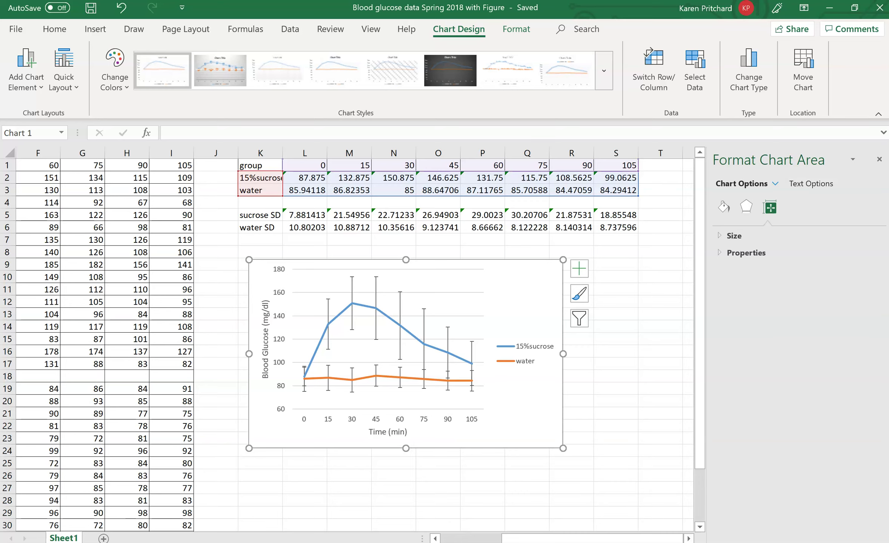
key(super+s)
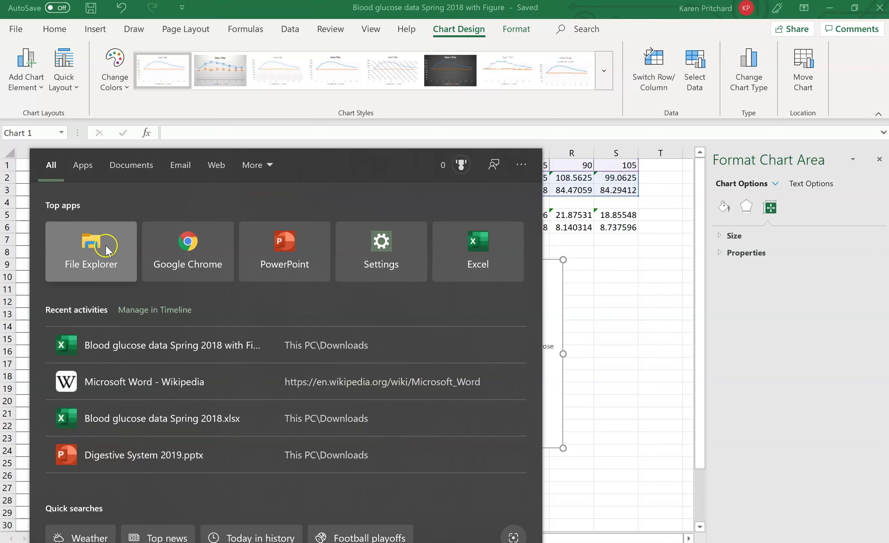
click(83, 166)
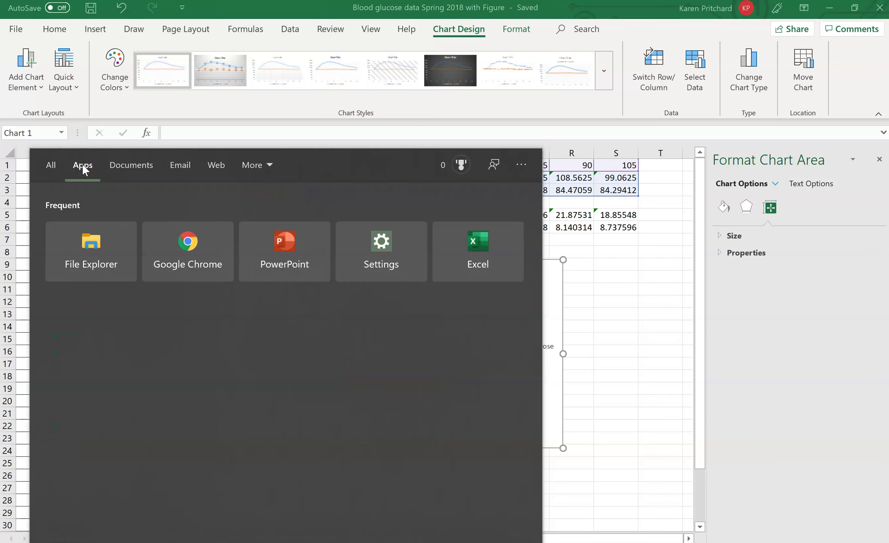
click(114, 167)
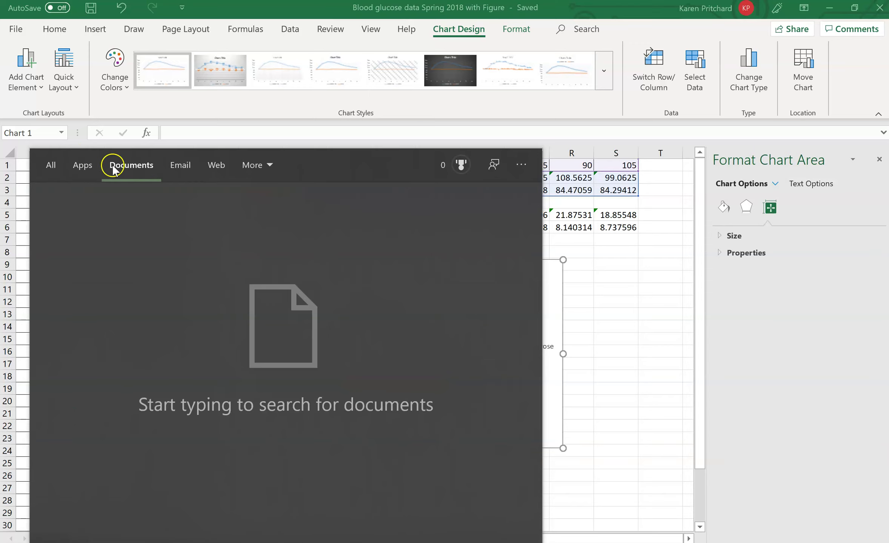
click(84, 167)
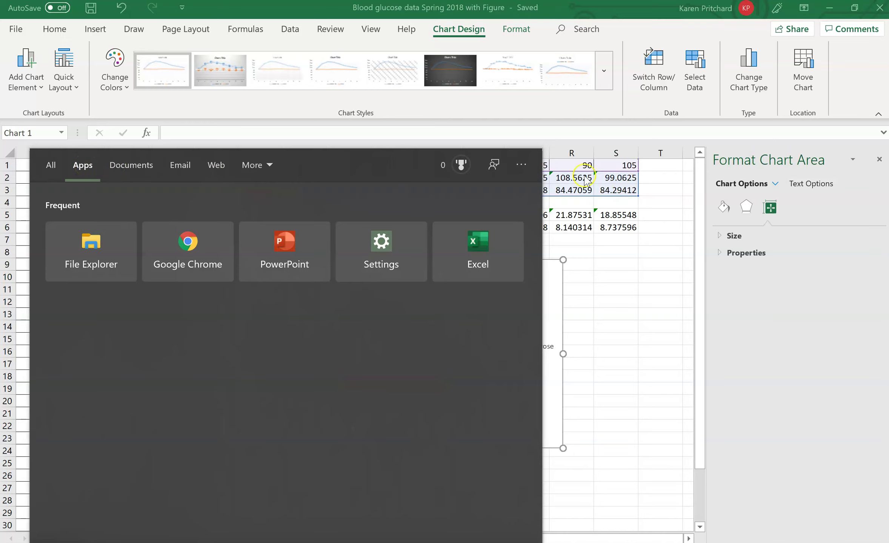
click(519, 166)
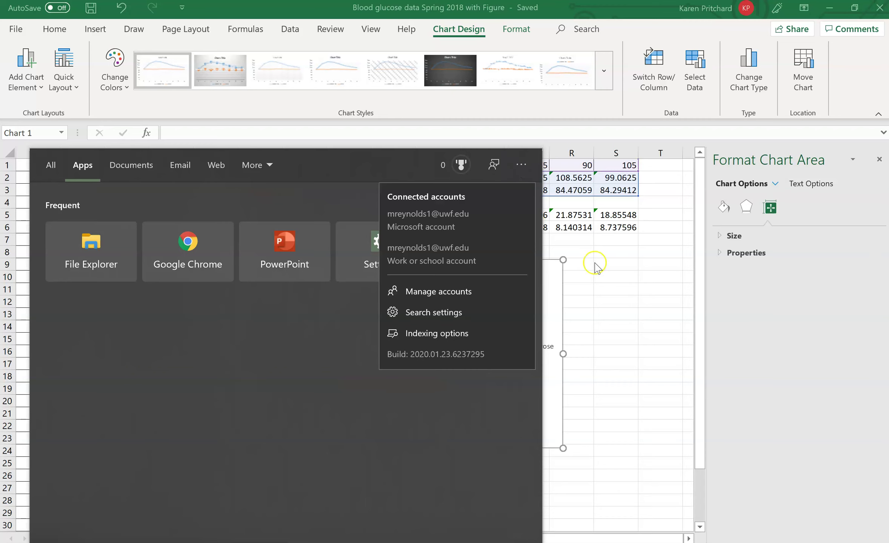
click(658, 290)
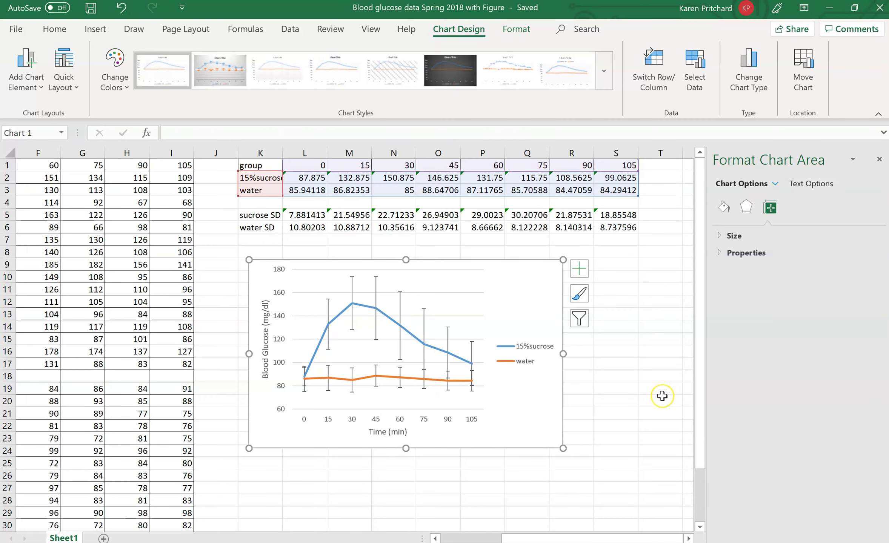